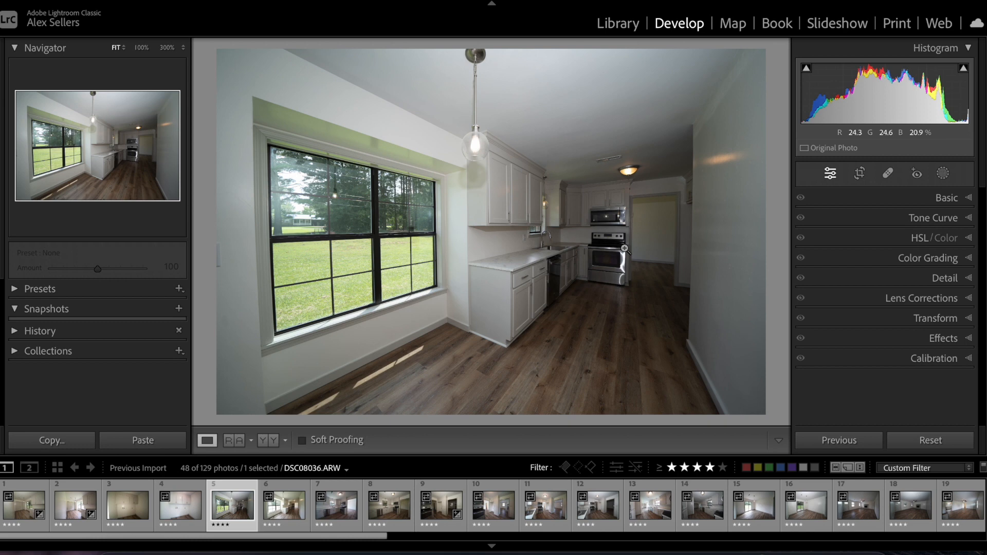
# Step: On DSC08036.ARW, set Highlights to −64, Whites to −65, Shadows to +54 and Blacks to +51
pyautogui.click(894, 202)
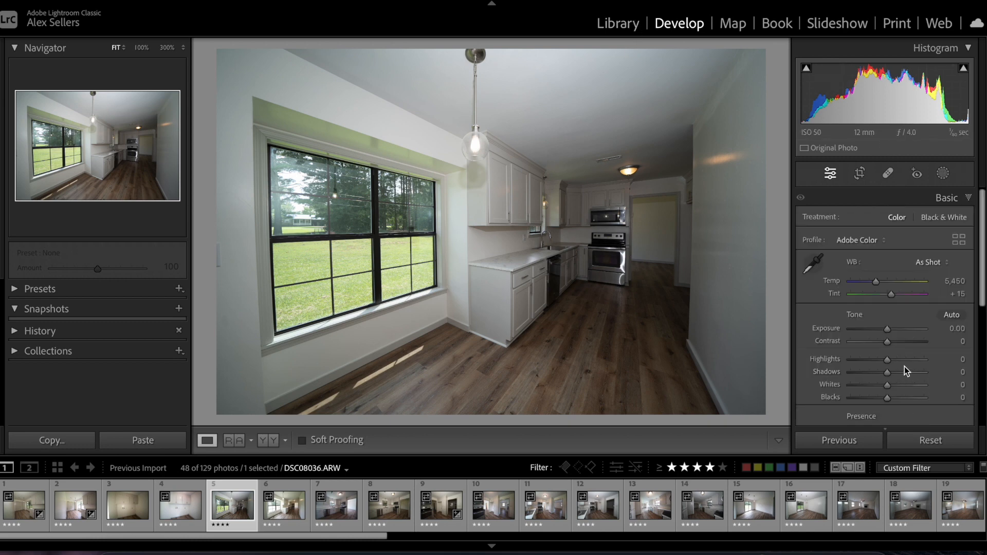
pyautogui.click(862, 359)
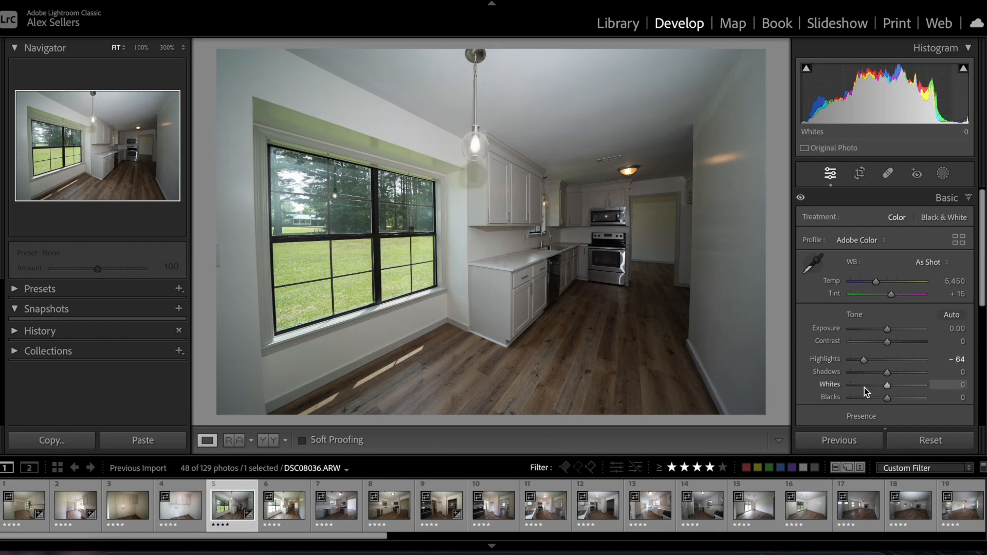
pyautogui.click(863, 387)
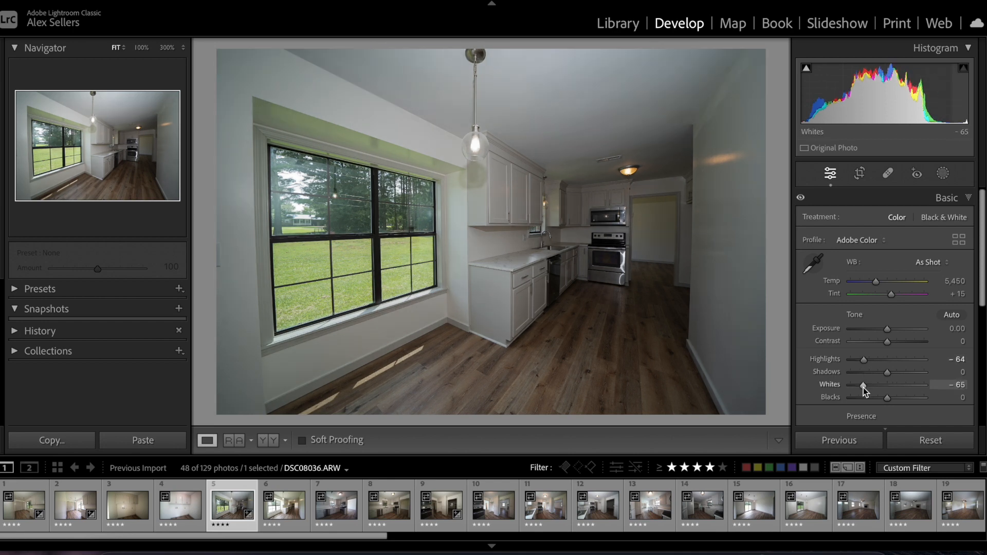
pyautogui.click(907, 372)
pyautogui.click(908, 398)
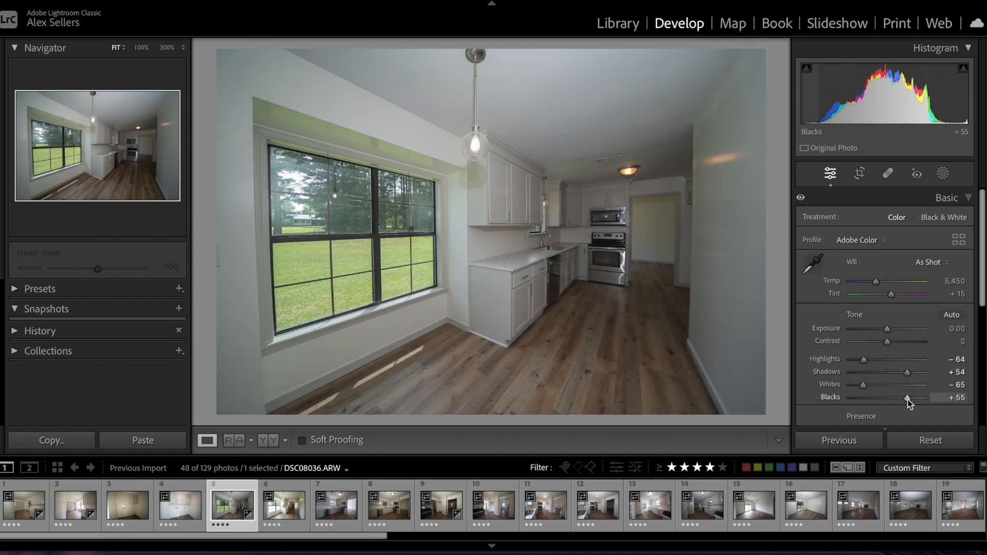
pyautogui.moveTo(907, 398); pyautogui.dragTo(905, 398)
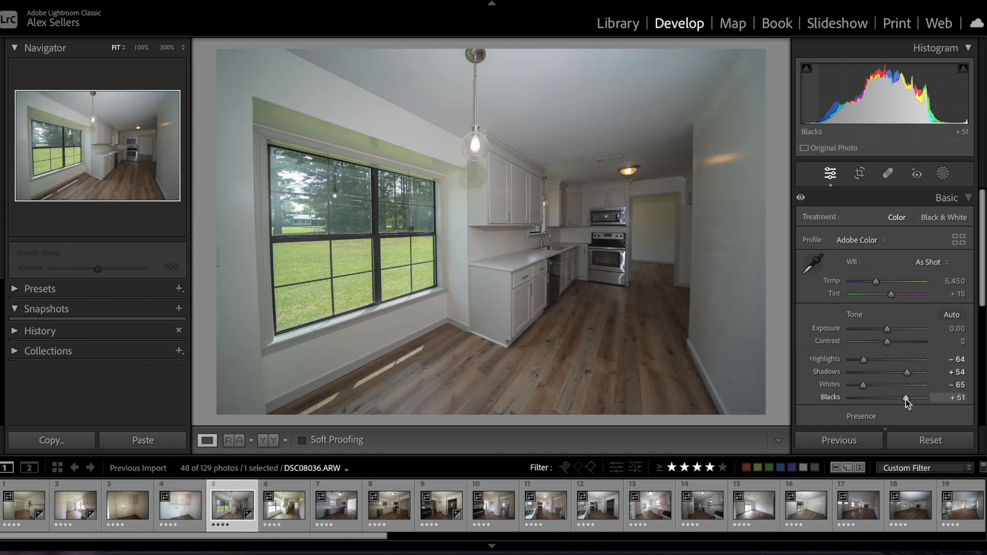
# Step: Enable chromatic aberration removal and lens profile corrections for DSC08036.ARW
pyautogui.scroll(-10, 906, 401)
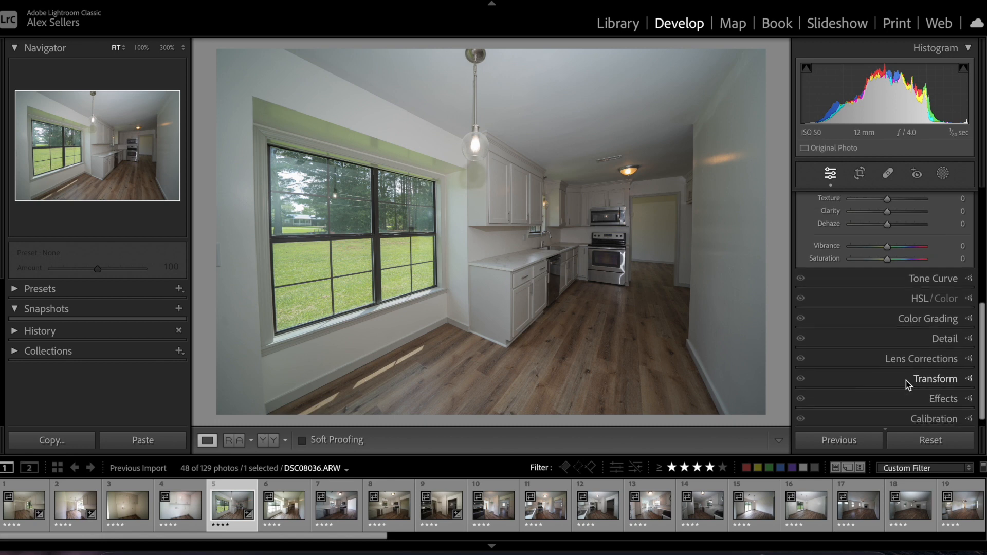
pyautogui.click(893, 363)
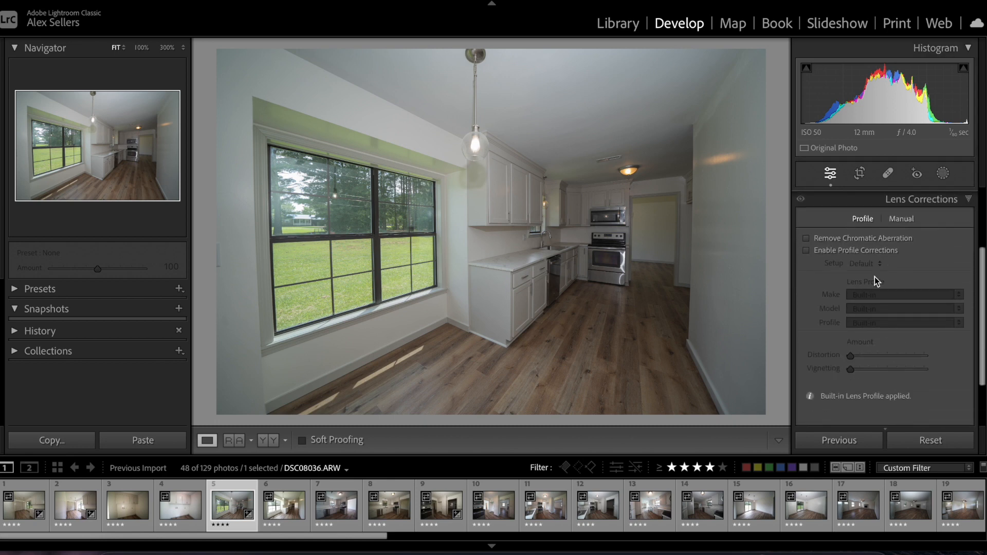
pyautogui.click(856, 248)
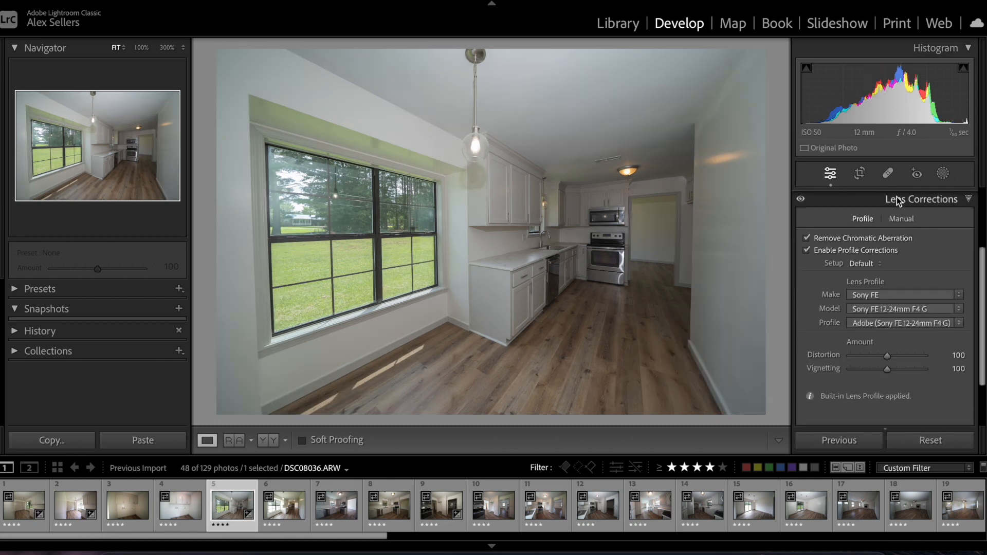
pyautogui.click(896, 197)
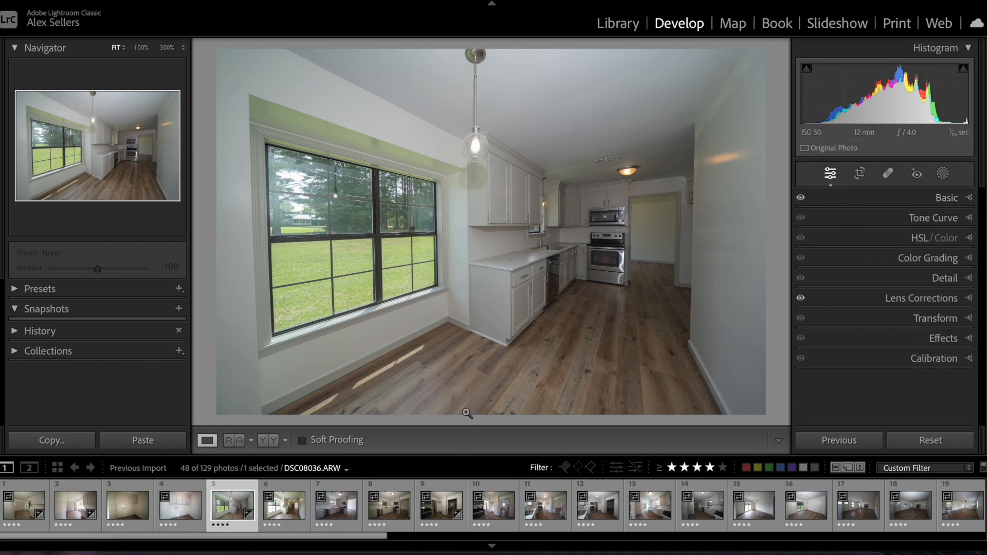
# Step: On DSC08037.ARW, set Highlights to −70, Whites to −71, Shadows to +65, Blacks to +34 and Exposure to −0.30
pyautogui.press('Right')
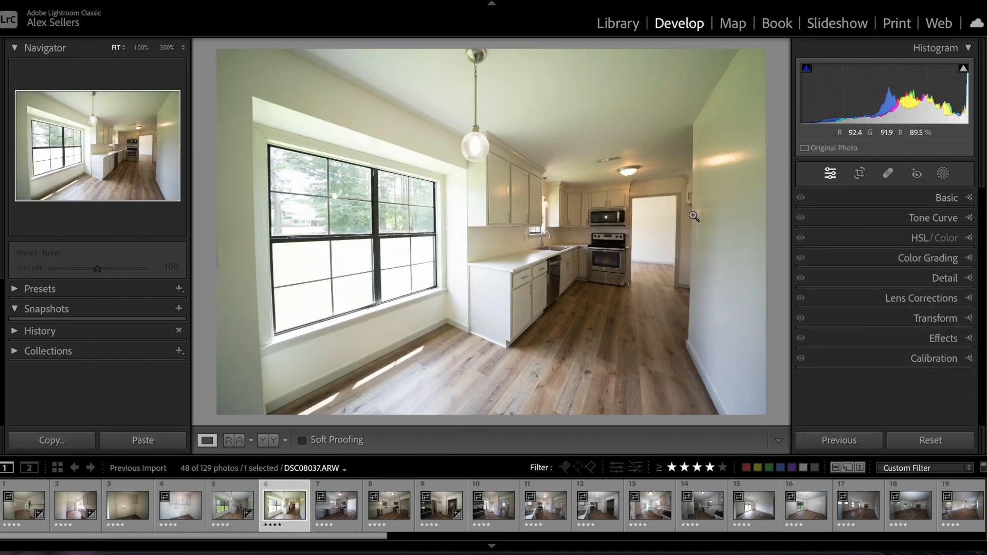
pyautogui.click(947, 200)
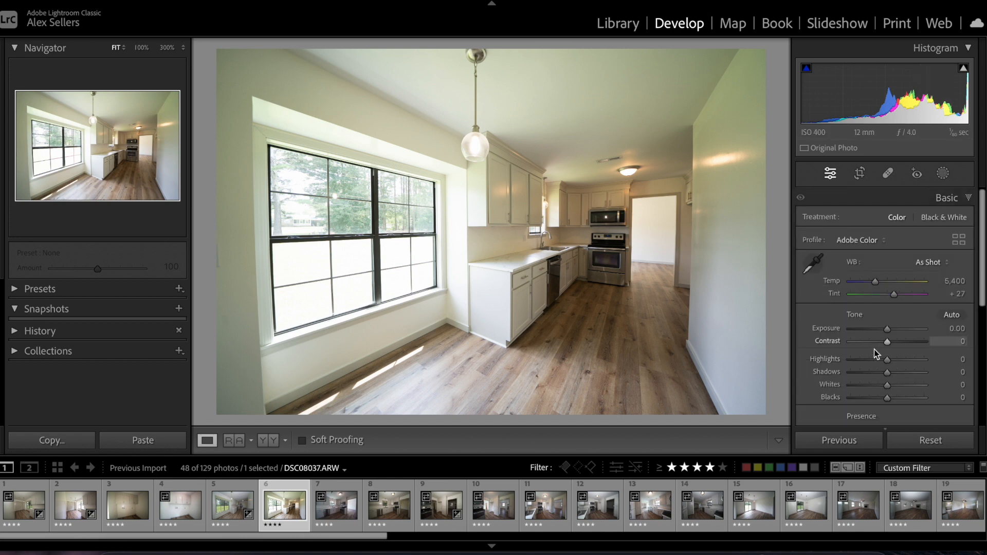
pyautogui.click(862, 359)
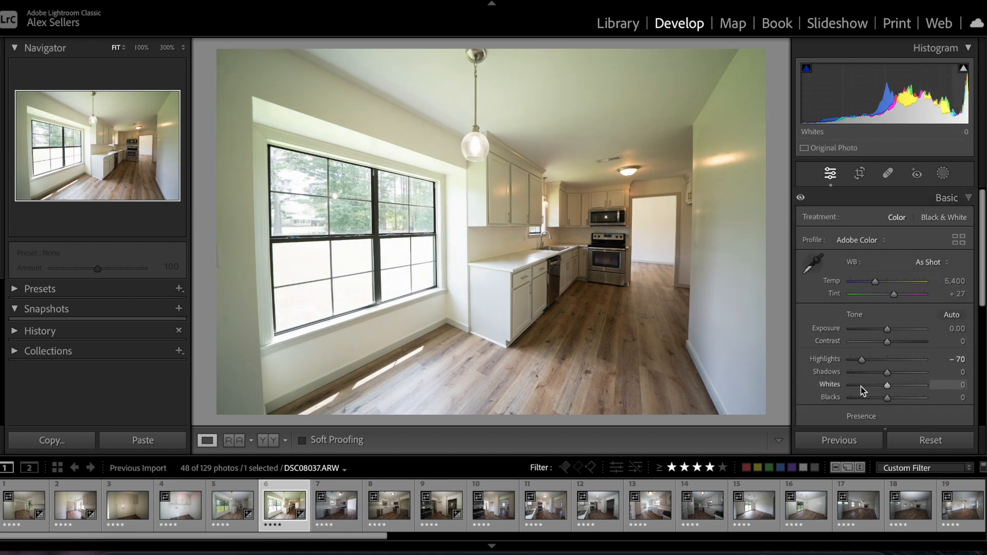
pyautogui.click(861, 385)
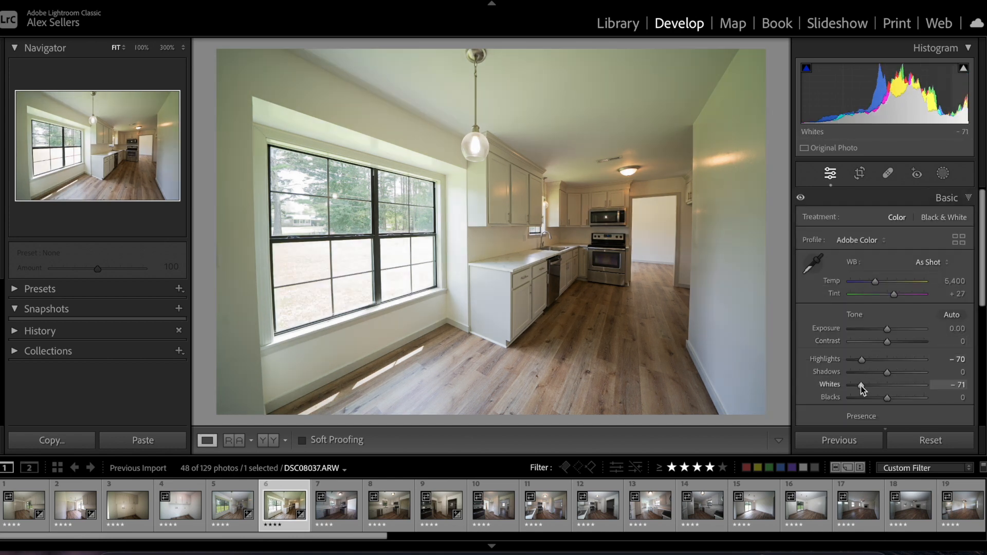
pyautogui.click(903, 377)
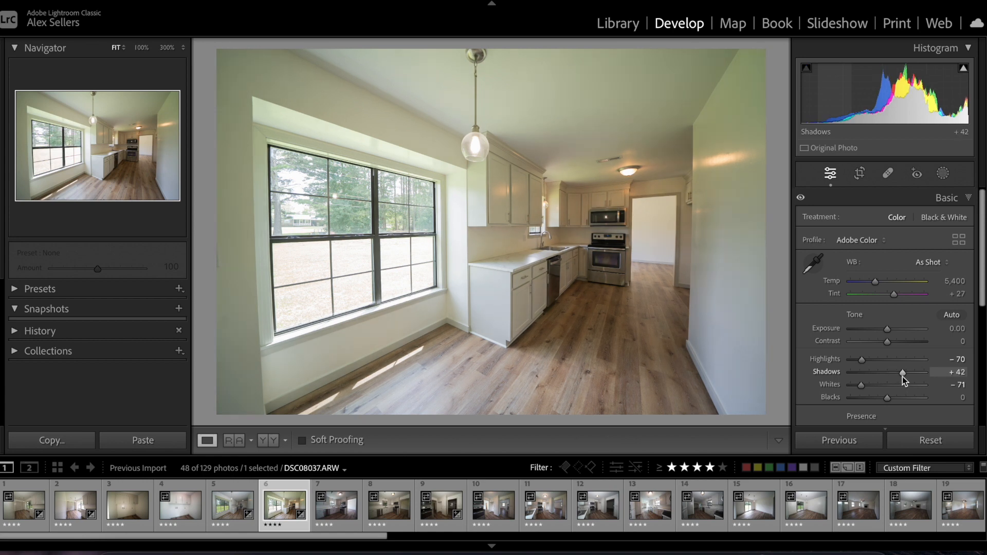
pyautogui.moveTo(902, 376); pyautogui.dragTo(899, 402)
pyautogui.click(902, 400)
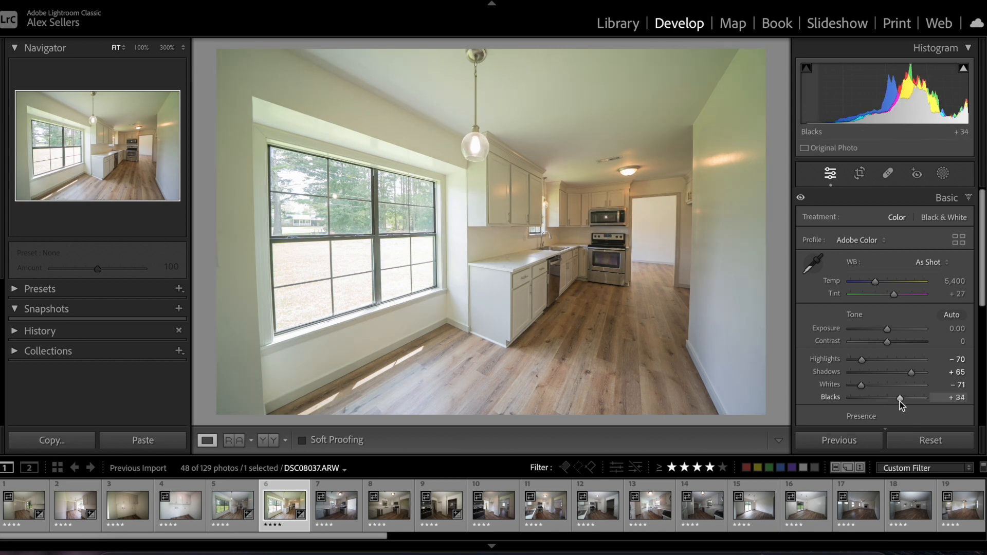
pyautogui.moveTo(885, 330); pyautogui.dragTo(882, 328)
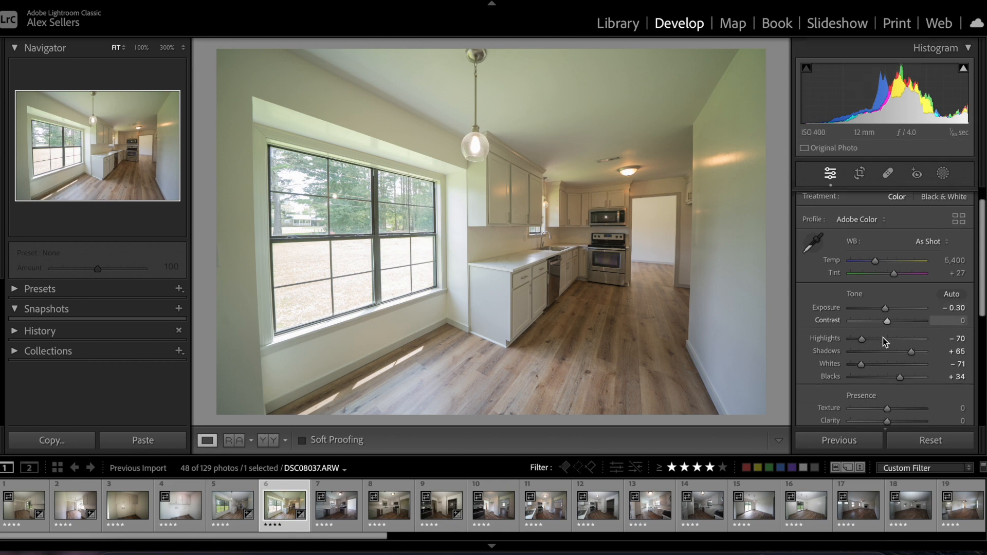
# Step: Enable chromatic aberration removal and lens profile corrections for DSC08037.ARW
pyautogui.scroll(-5, 883, 338)
pyautogui.click(884, 348)
pyautogui.click(847, 238)
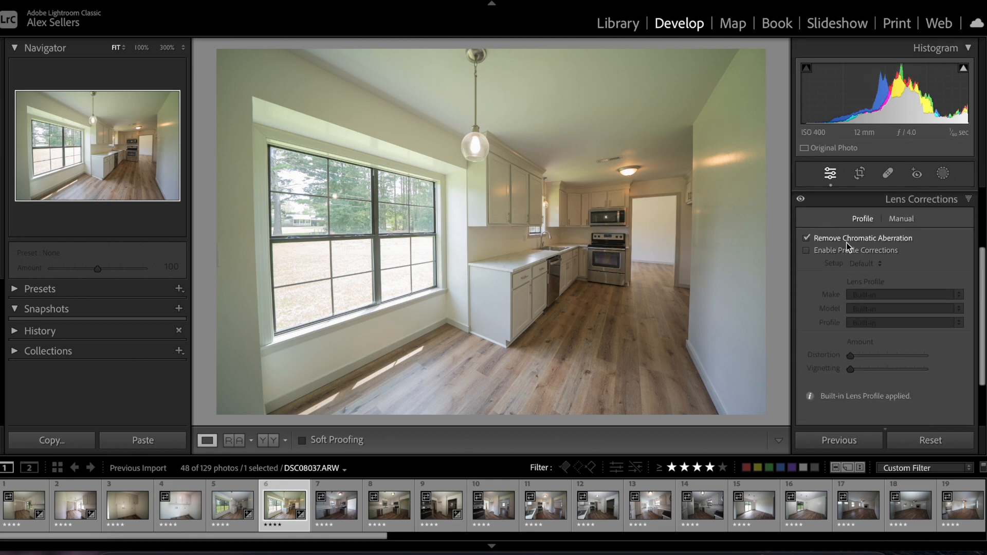
pyautogui.click(844, 250)
pyautogui.click(870, 203)
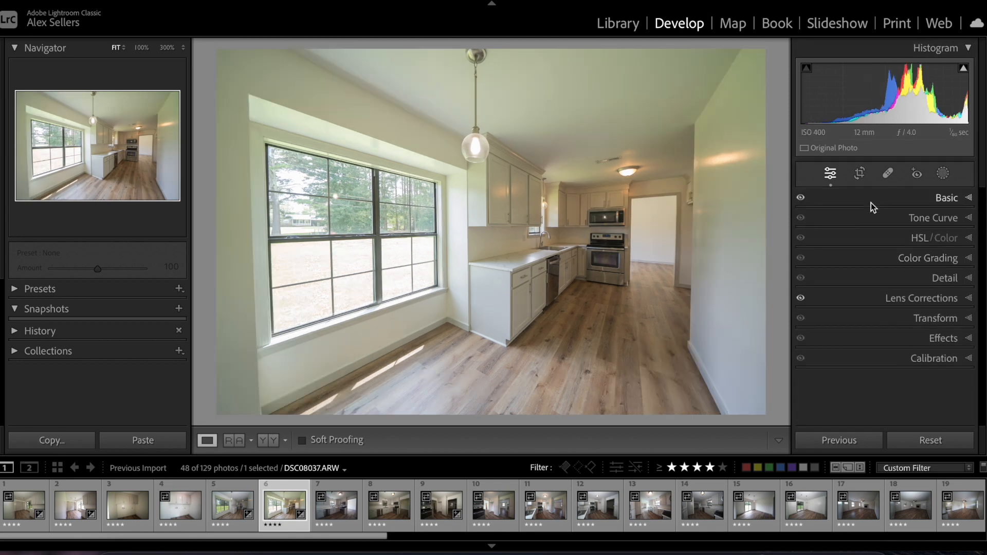
# Step: Set the white balance of DSC08036.ARW by sampling the ceiling near the pendant light as the neutral target
pyautogui.press('Left')
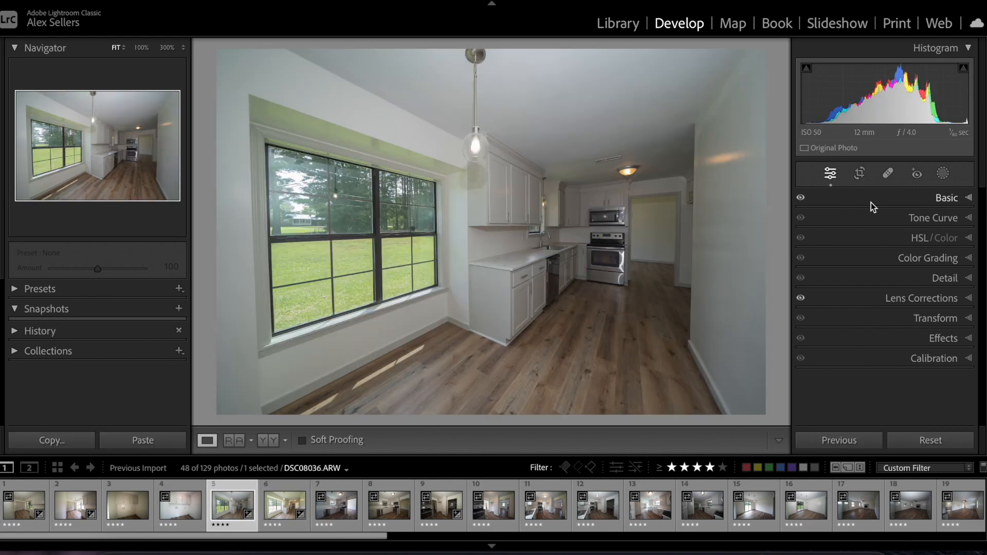
pyautogui.click(883, 204)
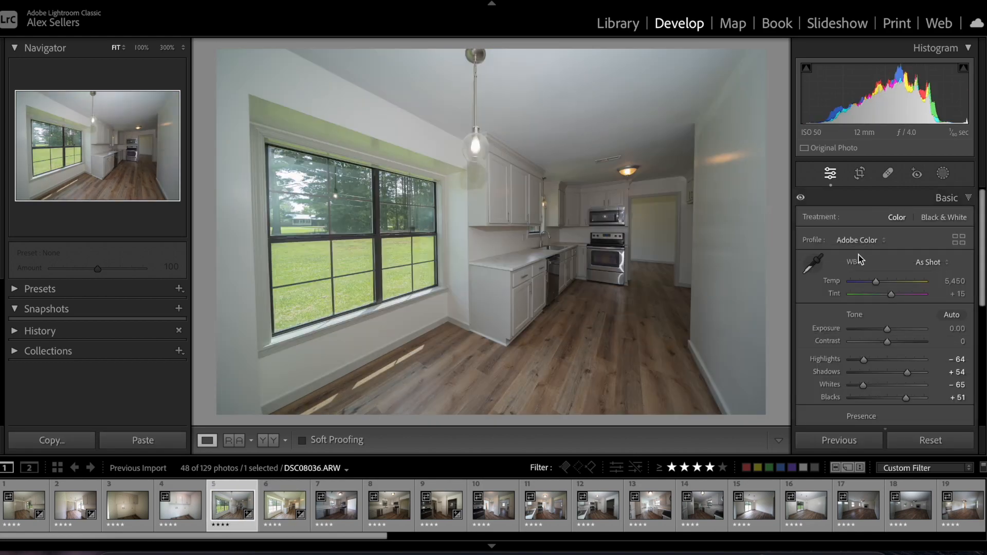
pyautogui.click(813, 273)
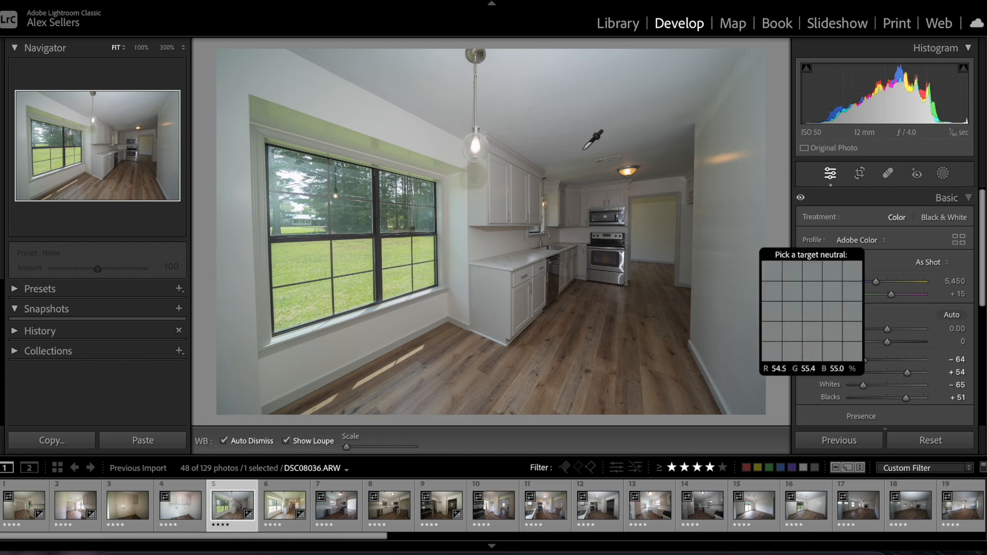
pyautogui.click(559, 83)
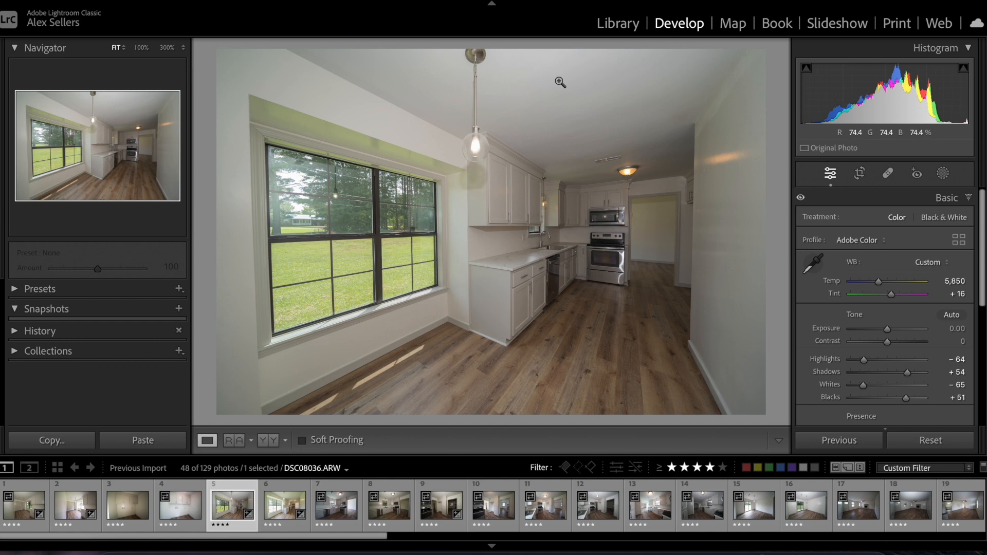
# Step: Set the white balance of DSC08037.ARW by sampling the same ceiling area as the neutral target
pyautogui.press('Right')
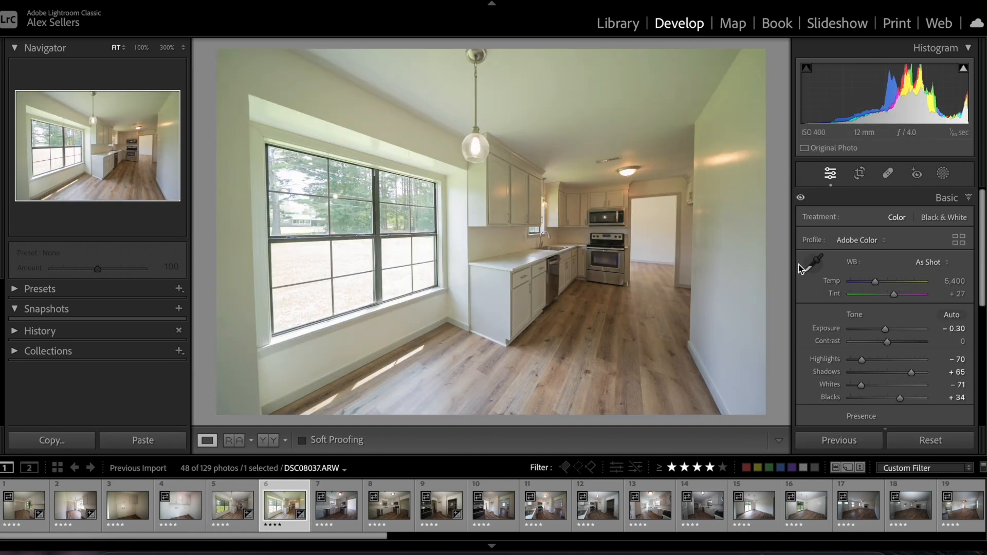
pyautogui.click(815, 264)
pyautogui.click(564, 73)
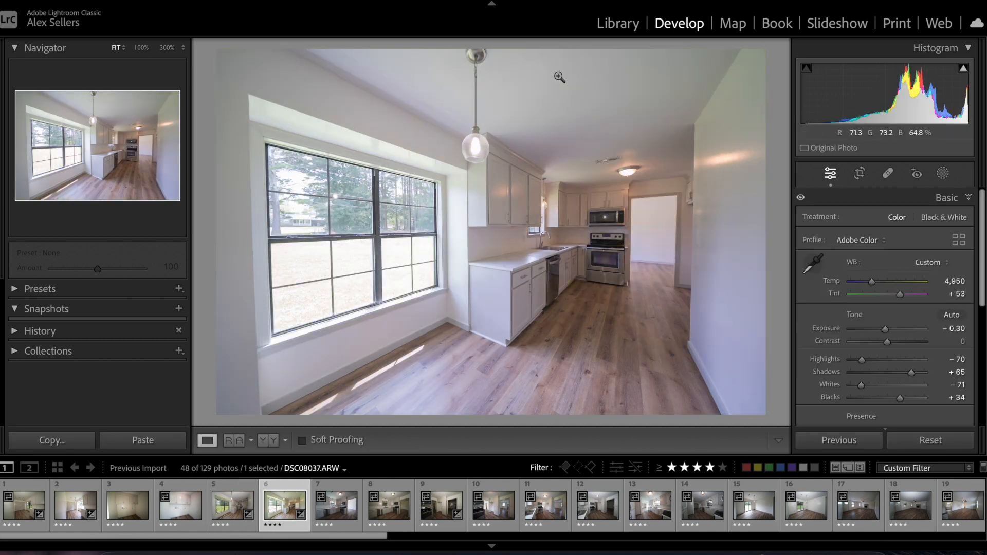
# Step: Compare DSC08037.ARW with DSC08036.ARW and set the brighter photo's Temp to 5,094 and Tint to +43
pyautogui.press('Left')
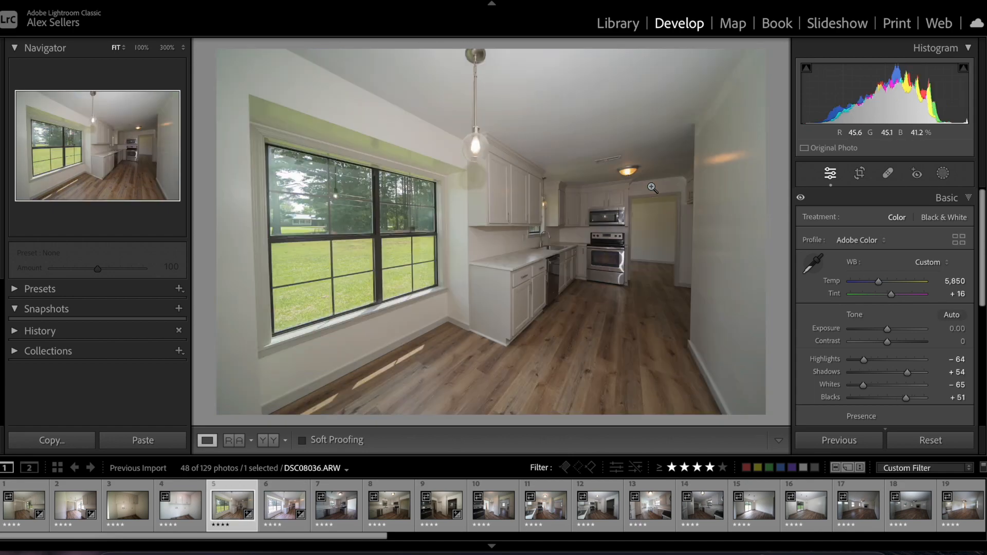
pyautogui.press('Right')
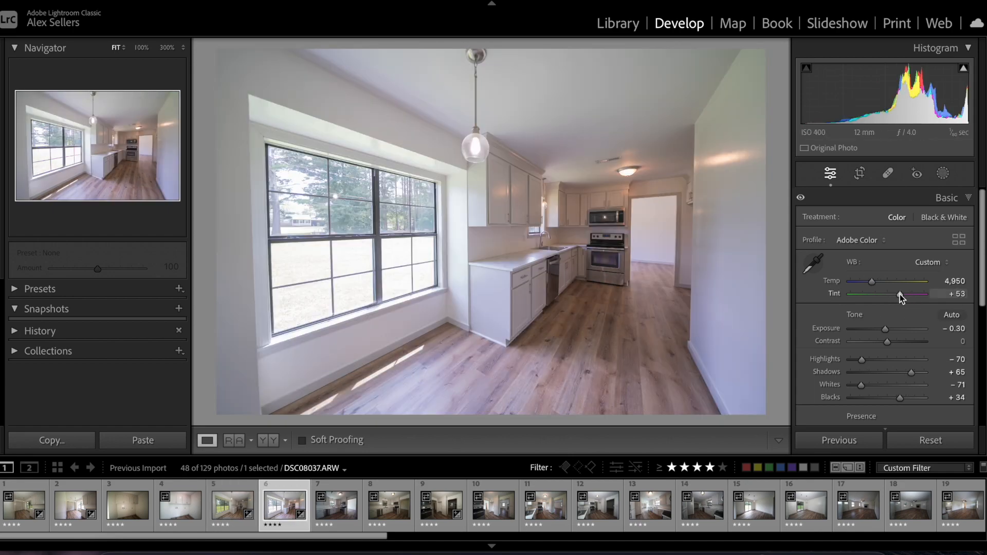
pyautogui.moveTo(899, 294); pyautogui.dragTo(869, 282)
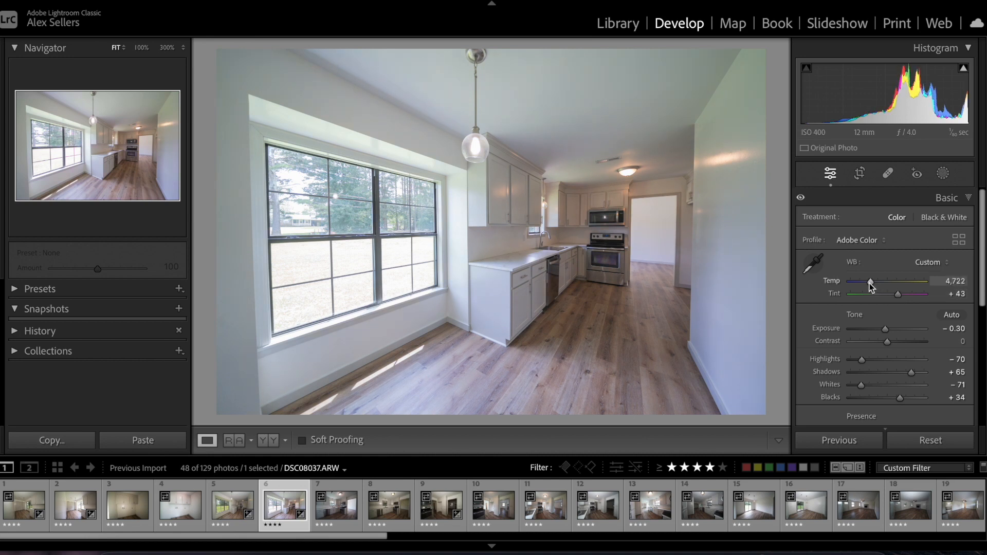
pyautogui.press('Left')
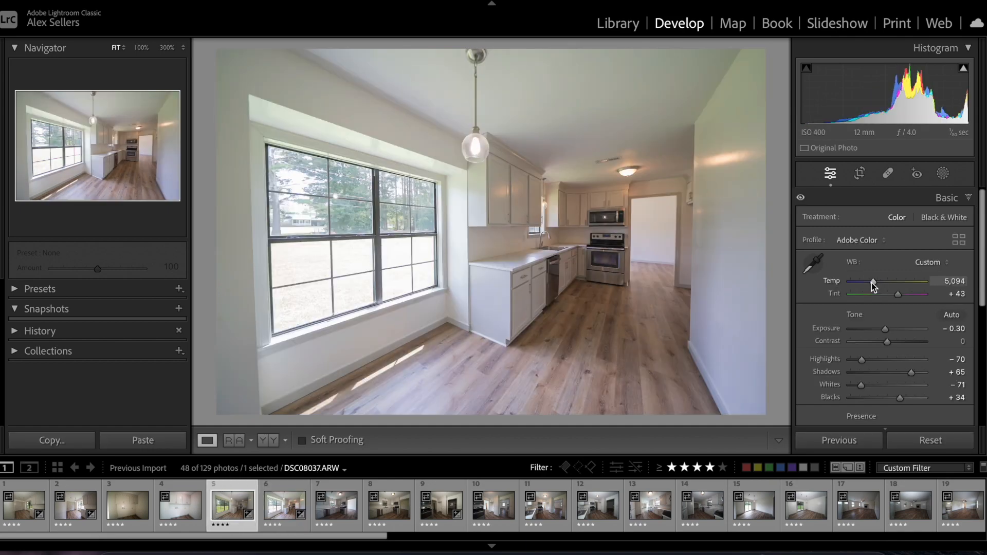
pyautogui.press('Right')
pyautogui.press('Left')
pyautogui.press('Right')
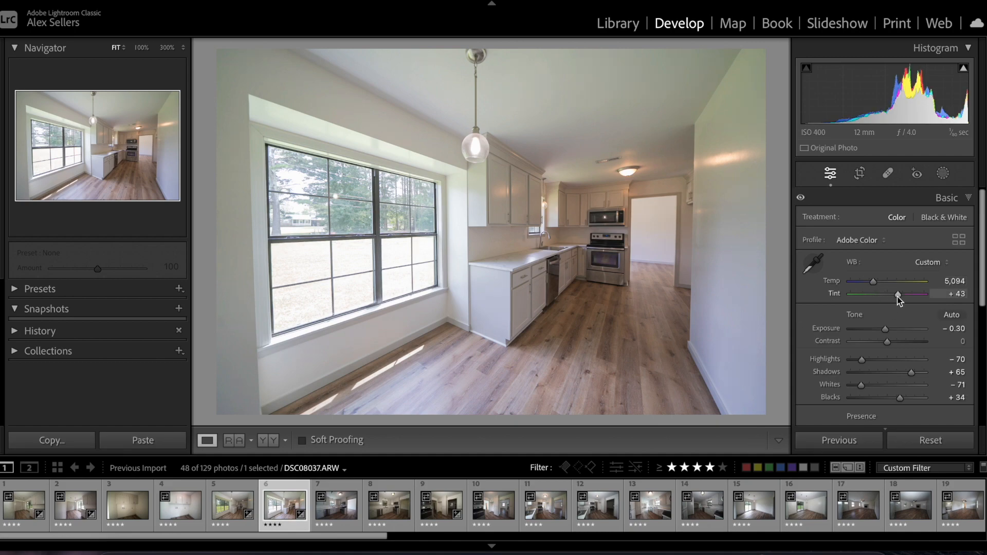
# Step: Fine-tune the Tint of DSC08037.ARW to +41 and compare its color against DSC08036.ARW
pyautogui.moveTo(897, 296); pyautogui.dragTo(896, 297)
pyautogui.press('Left')
pyautogui.press('Right')
pyautogui.press('Left')
pyautogui.press('Right')
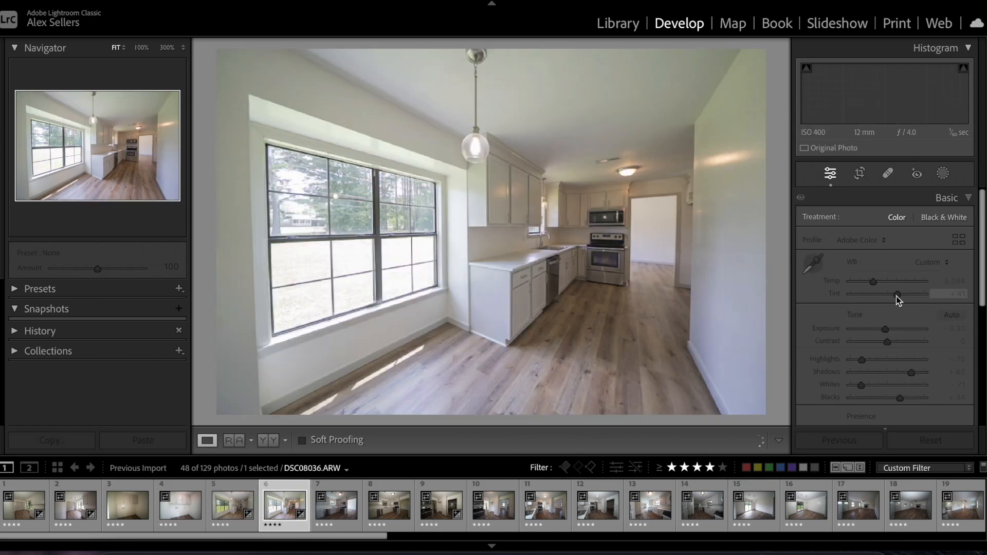
# Step: Select DSC08036.ARW and DSC08037.ARW together and open them as layers in one Photoshop document
pyautogui.press('Left')
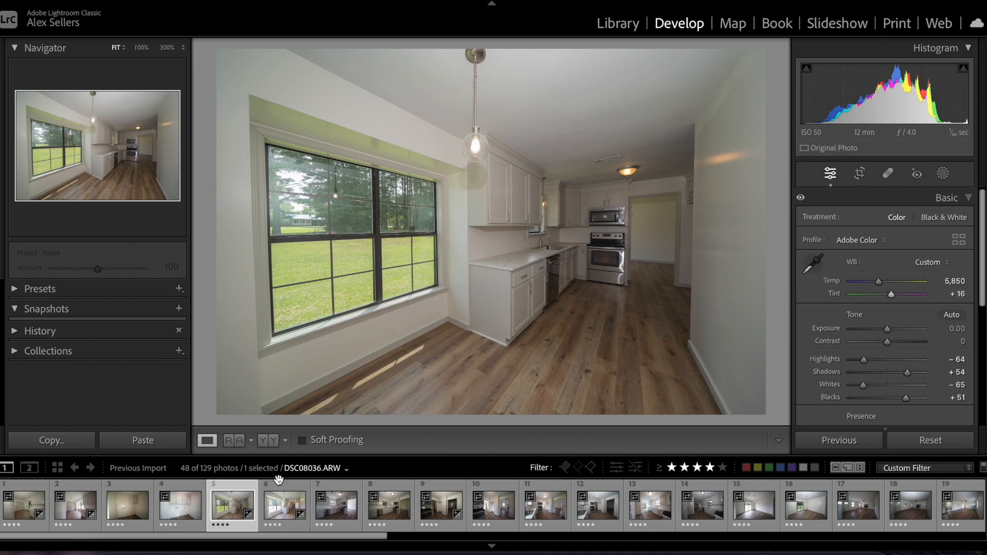
pyautogui.keyDown('super'); pyautogui.click(281, 510); pyautogui.keyUp('super')
pyautogui.rightClick(280, 510)
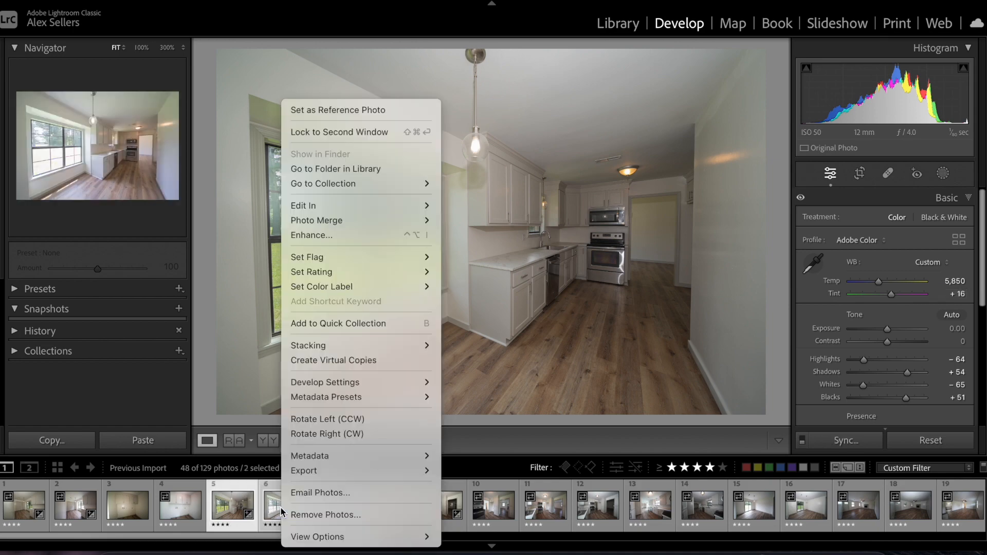
pyautogui.moveTo(403, 205)
pyautogui.click(492, 309)
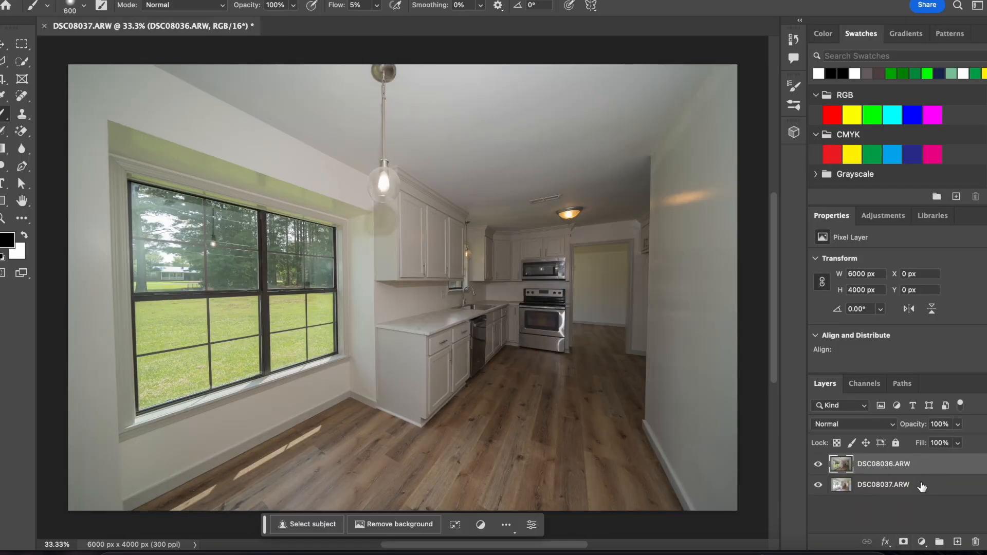
# Step: Select both exposure layers and auto-align them with the Auto projection, leaving lens corrections off
pyautogui.click(919, 489)
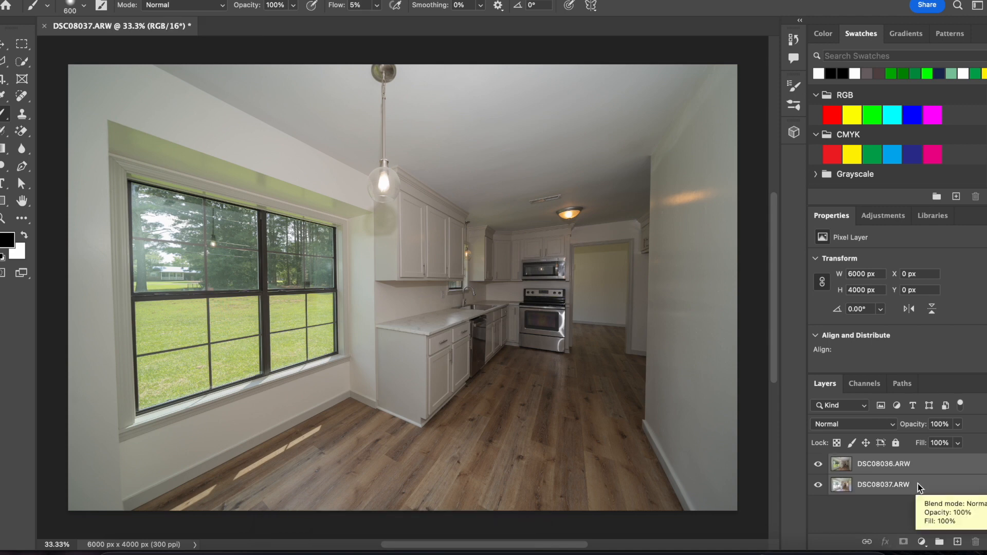
pyautogui.press('F1')
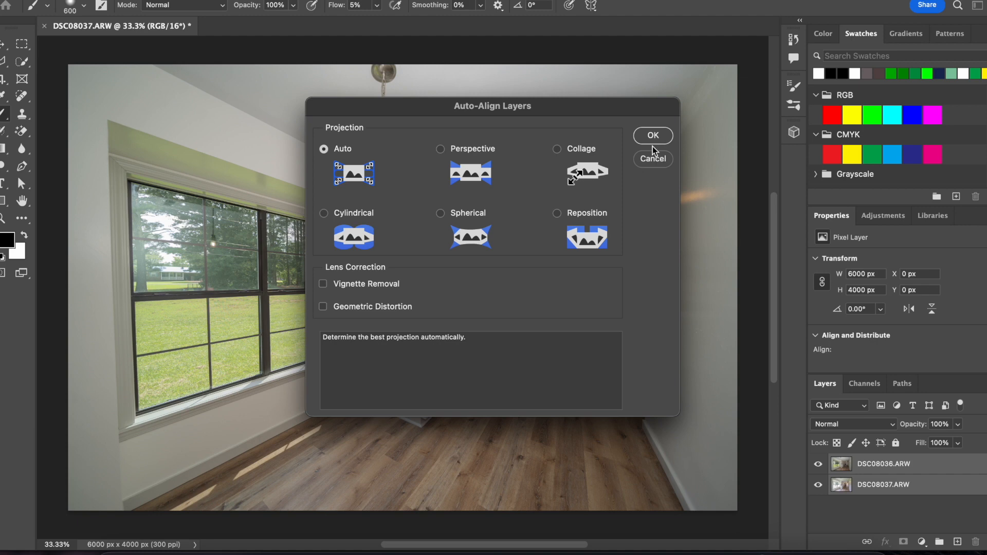
pyautogui.click(657, 161)
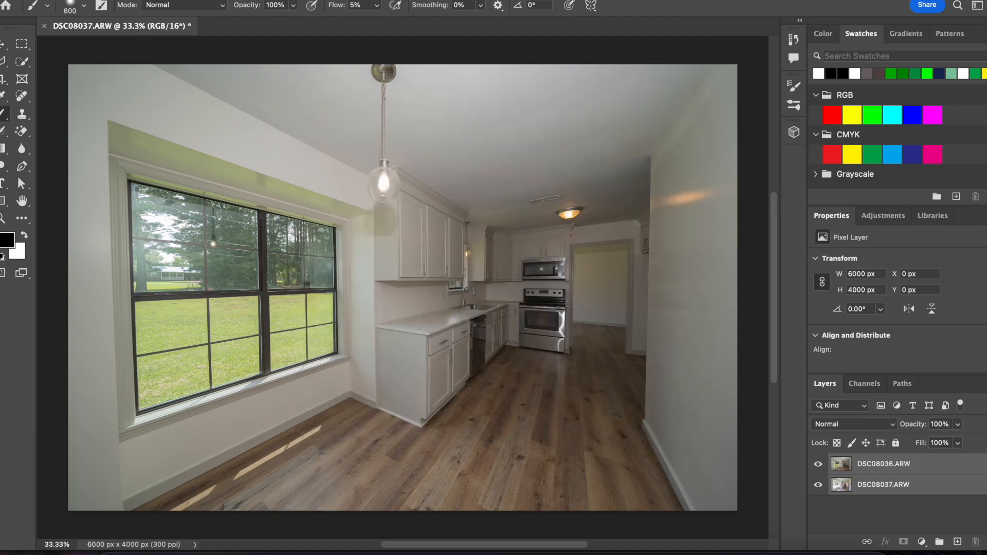
pyautogui.click(187, 0)
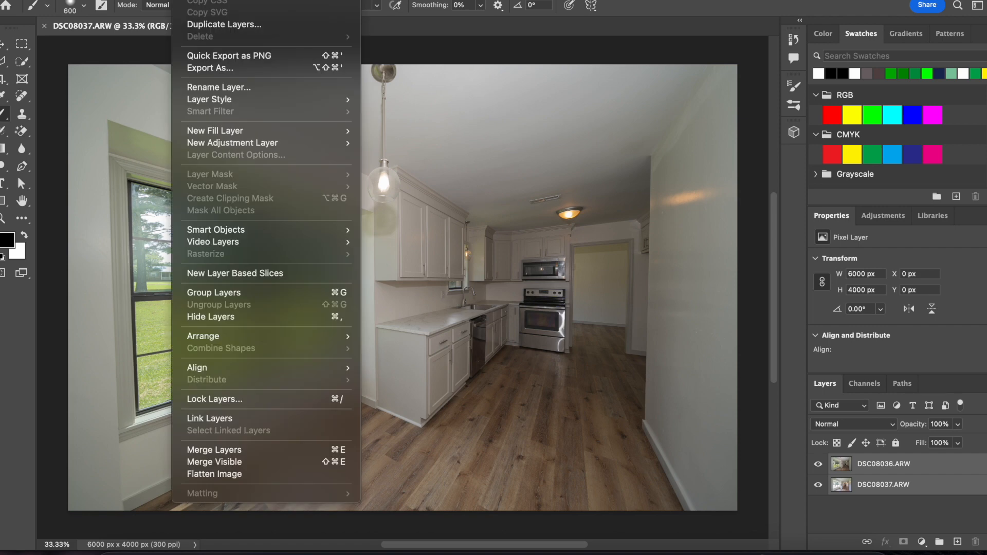
pyautogui.moveTo(117, 0)
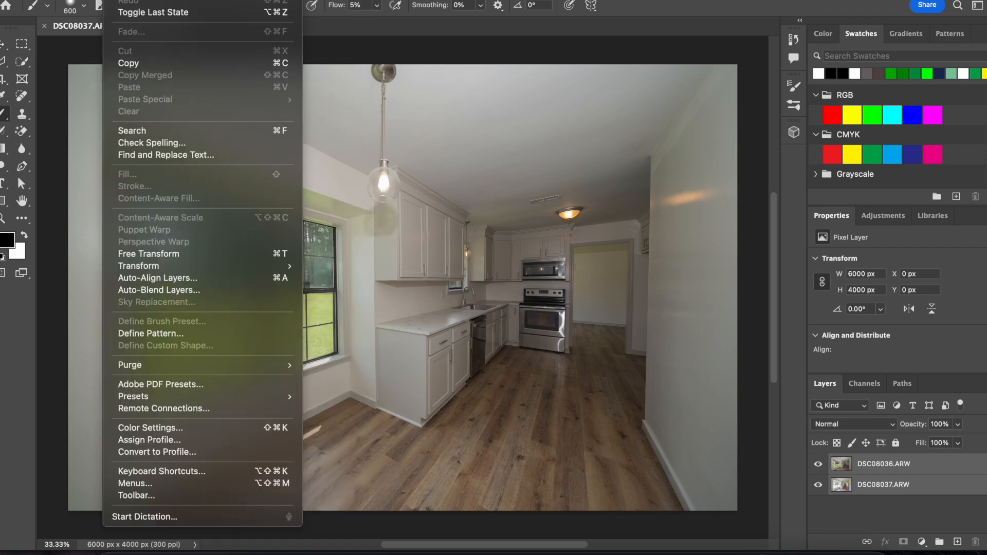
pyautogui.click(213, 278)
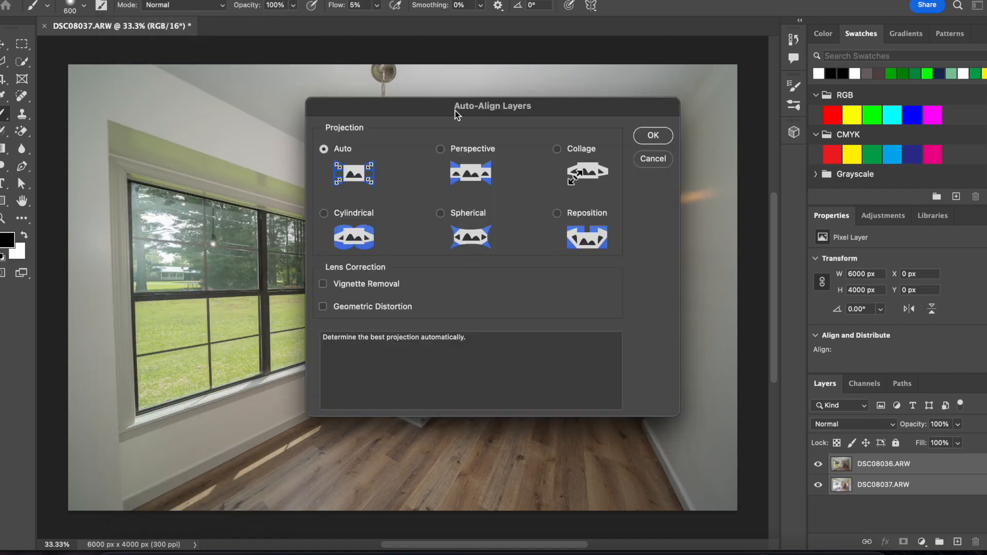
pyautogui.click(653, 136)
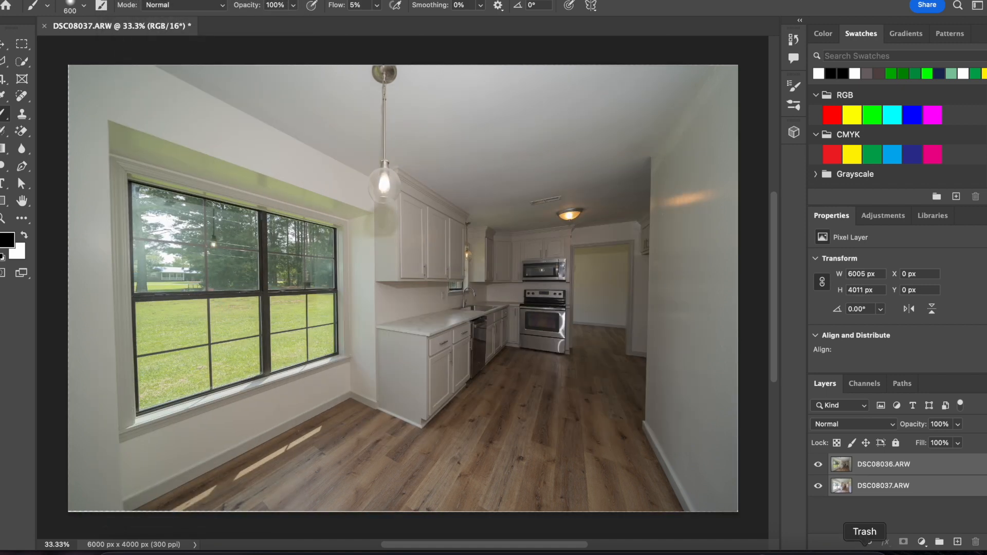
# Step: Check the alignment by toggling the DSC08036.ARW layer's visibility, and add a black layer mask to that layer
pyautogui.click(868, 512)
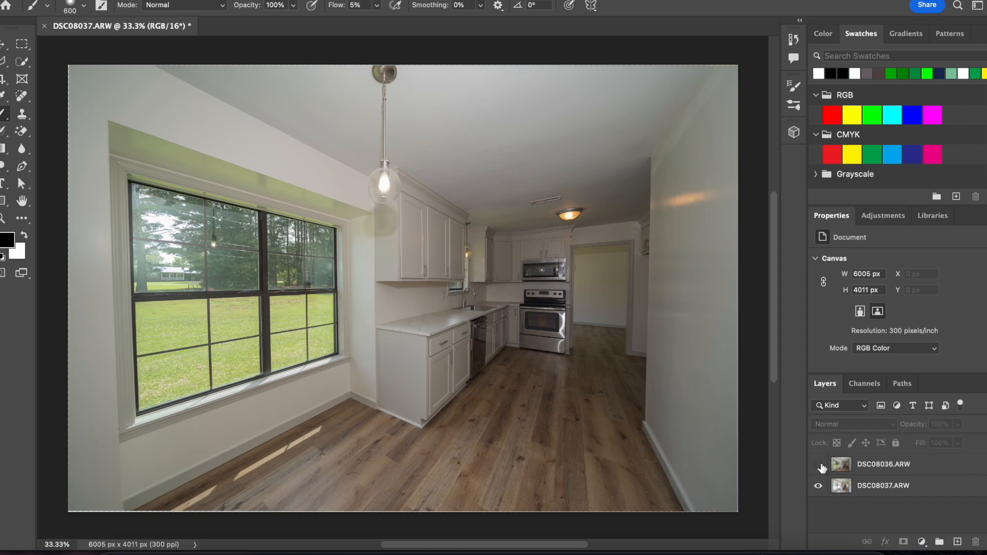
pyautogui.click(820, 465)
pyautogui.click(819, 465)
pyautogui.click(882, 465)
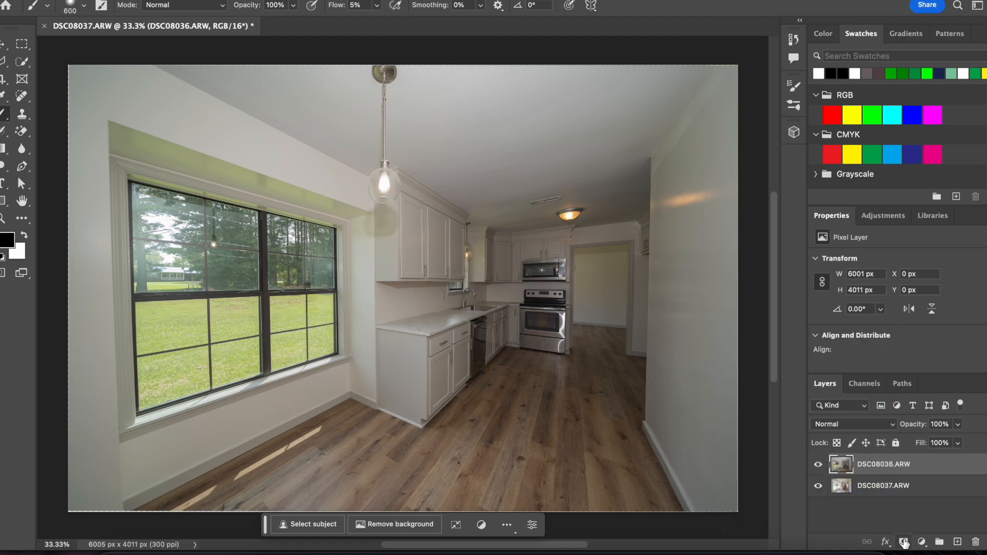
pyautogui.keyDown('alt'); pyautogui.click(905, 544); pyautogui.keyUp('alt')
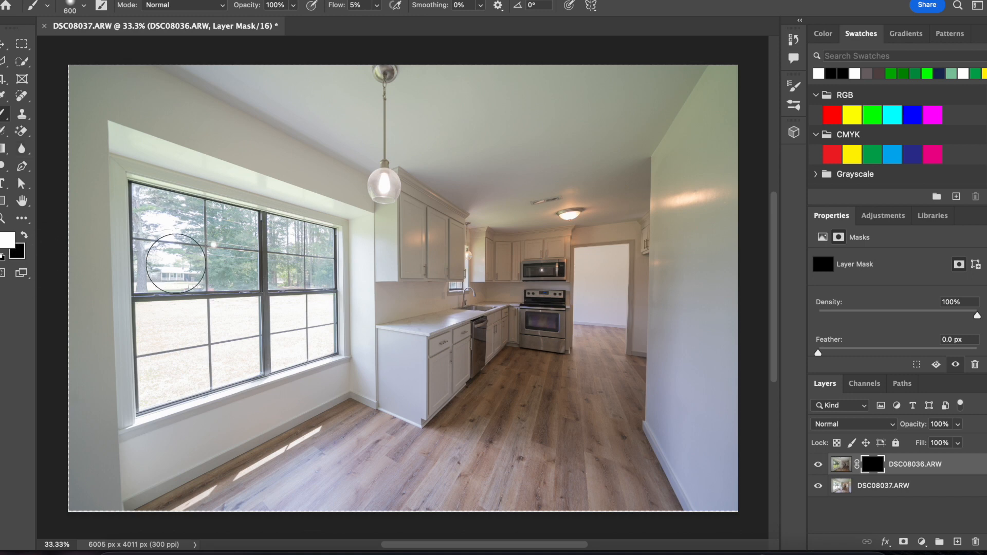
# Step: Paint white on the DSC08036.ARW mask over the large window at 5% flow, and reduce the brush to 250 px
pyautogui.moveTo(167, 262)
pyautogui.mouseDown()
pyautogui.moveTo(169, 219)
pyautogui.moveTo(153, 238)
pyautogui.moveTo(161, 219)
pyautogui.moveTo(239, 251)
pyautogui.moveTo(186, 232)
pyautogui.moveTo(225, 251)
pyautogui.moveTo(303, 261)
pyautogui.moveTo(316, 245)
pyautogui.moveTo(305, 232)
pyautogui.moveTo(319, 244)
pyautogui.moveTo(323, 344)
pyautogui.moveTo(321, 335)
pyautogui.moveTo(266, 356)
pyautogui.moveTo(297, 313)
pyautogui.moveTo(276, 292)
pyautogui.moveTo(289, 287)
pyautogui.moveTo(273, 266)
pyautogui.moveTo(252, 254)
pyautogui.moveTo(321, 243)
pyautogui.moveTo(182, 222)
pyautogui.moveTo(245, 224)
pyautogui.moveTo(203, 204)
pyautogui.moveTo(155, 209)
pyautogui.moveTo(146, 194)
pyautogui.moveTo(154, 403)
pyautogui.moveTo(287, 369)
pyautogui.moveTo(181, 392)
pyautogui.moveTo(210, 363)
pyautogui.moveTo(201, 346)
pyautogui.moveTo(223, 295)
pyautogui.moveTo(216, 262)
pyautogui.moveTo(202, 252)
pyautogui.moveTo(189, 266)
pyautogui.moveTo(206, 275)
pyautogui.moveTo(205, 267)
pyautogui.moveTo(312, 252)
pyautogui.moveTo(314, 322)
pyautogui.moveTo(289, 341)
pyautogui.moveTo(308, 358)
pyautogui.moveTo(197, 374)
pyautogui.moveTo(154, 236)
pyautogui.moveTo(148, 263)
pyautogui.moveTo(166, 264)
pyautogui.moveTo(212, 318)
pyautogui.mouseUp()
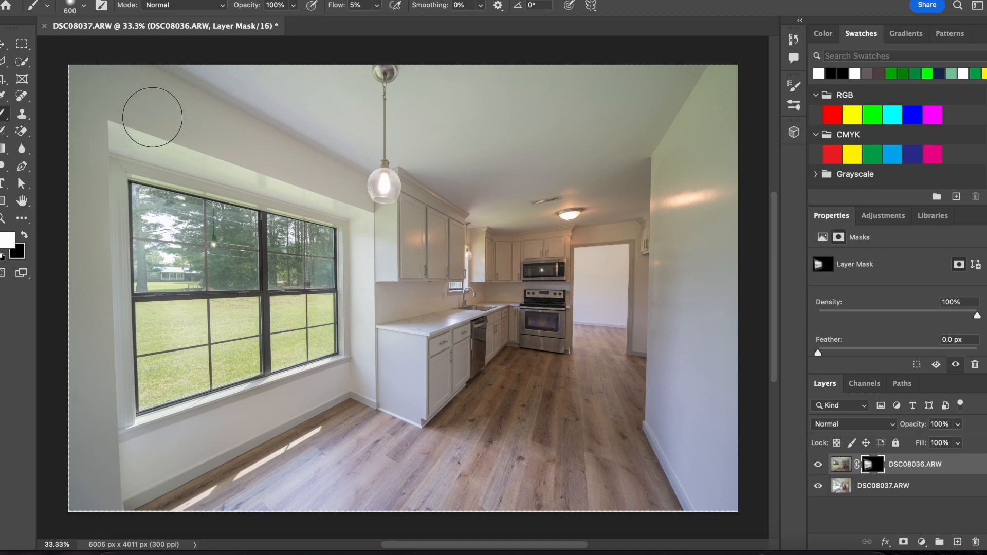
pyautogui.press('[')
pyautogui.press('[')
pyautogui.press('[')
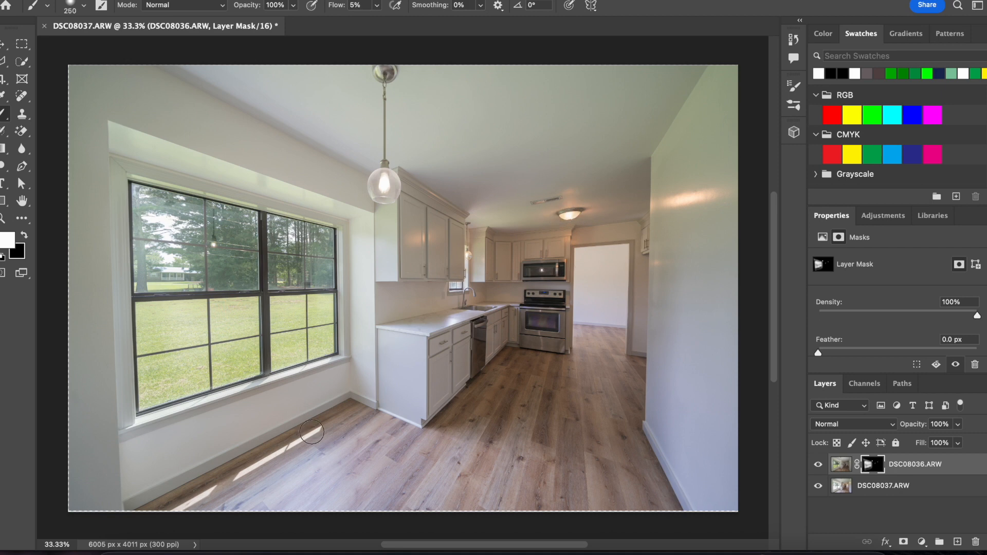
# Step: Enlarge the brush to 900 px and paint white on the mask across the wood floor to blend in the darker exposure
pyautogui.press(']')
pyautogui.press(']')
pyautogui.press(']')
pyautogui.press(']')
pyautogui.press(']')
pyautogui.press(']')
pyautogui.press(']')
pyautogui.moveTo(341, 470)
pyautogui.mouseDown()
pyautogui.moveTo(251, 496)
pyautogui.moveTo(370, 462)
pyautogui.moveTo(226, 507)
pyautogui.moveTo(346, 457)
pyautogui.moveTo(203, 499)
pyautogui.moveTo(328, 456)
pyautogui.moveTo(313, 476)
pyautogui.moveTo(398, 481)
pyautogui.moveTo(494, 453)
pyautogui.moveTo(514, 416)
pyautogui.moveTo(481, 423)
pyautogui.moveTo(499, 442)
pyautogui.moveTo(560, 460)
pyautogui.moveTo(340, 471)
pyautogui.moveTo(275, 510)
pyautogui.moveTo(213, 495)
pyautogui.moveTo(375, 436)
pyautogui.moveTo(396, 366)
pyautogui.mouseUp()
pyautogui.moveTo(545, 471)
pyautogui.mouseDown()
pyautogui.moveTo(600, 467)
pyautogui.moveTo(617, 484)
pyautogui.moveTo(603, 379)
pyautogui.moveTo(522, 379)
pyautogui.moveTo(485, 452)
pyautogui.moveTo(459, 410)
pyautogui.moveTo(591, 402)
pyautogui.mouseUp()
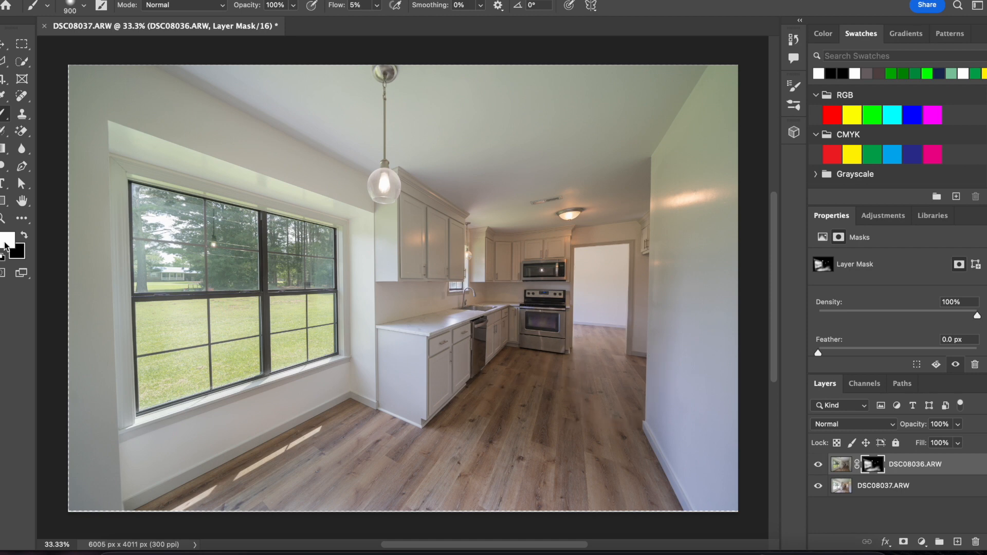
# Step: Refine the mask with black over the floor near the right wall and white over the floor, right wall and ceiling
pyautogui.press('x')
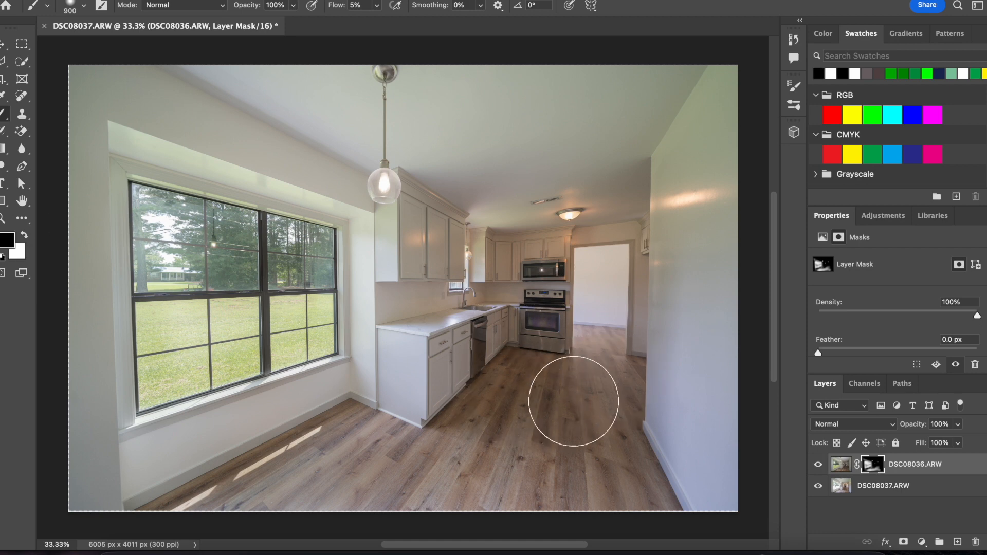
pyautogui.moveTo(574, 402)
pyautogui.mouseDown()
pyautogui.moveTo(482, 369)
pyautogui.moveTo(566, 384)
pyautogui.moveTo(606, 416)
pyautogui.mouseUp()
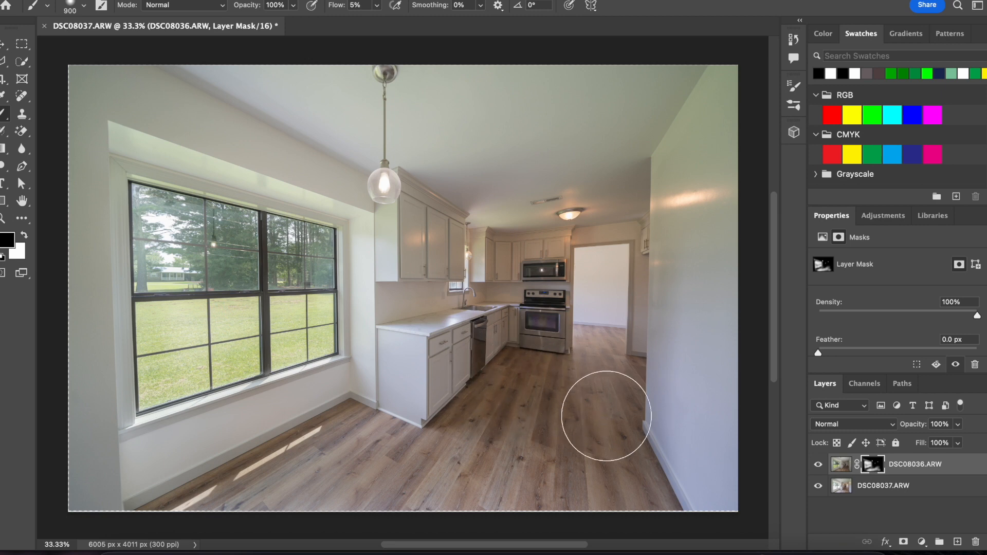
pyautogui.click(23, 235)
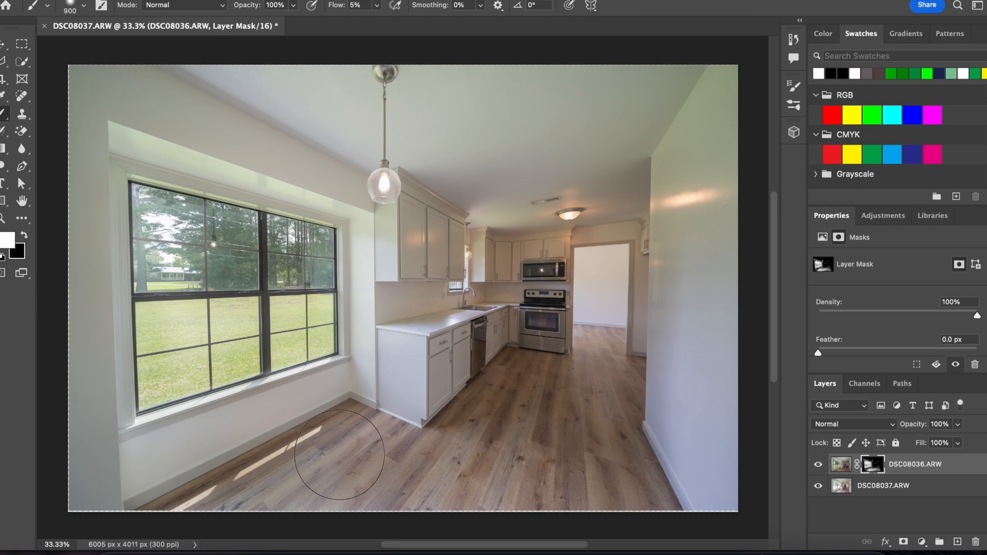
pyautogui.moveTo(340, 454)
pyautogui.mouseDown()
pyautogui.moveTo(248, 487)
pyautogui.moveTo(407, 484)
pyautogui.moveTo(347, 504)
pyautogui.moveTo(476, 502)
pyautogui.moveTo(453, 509)
pyautogui.mouseUp()
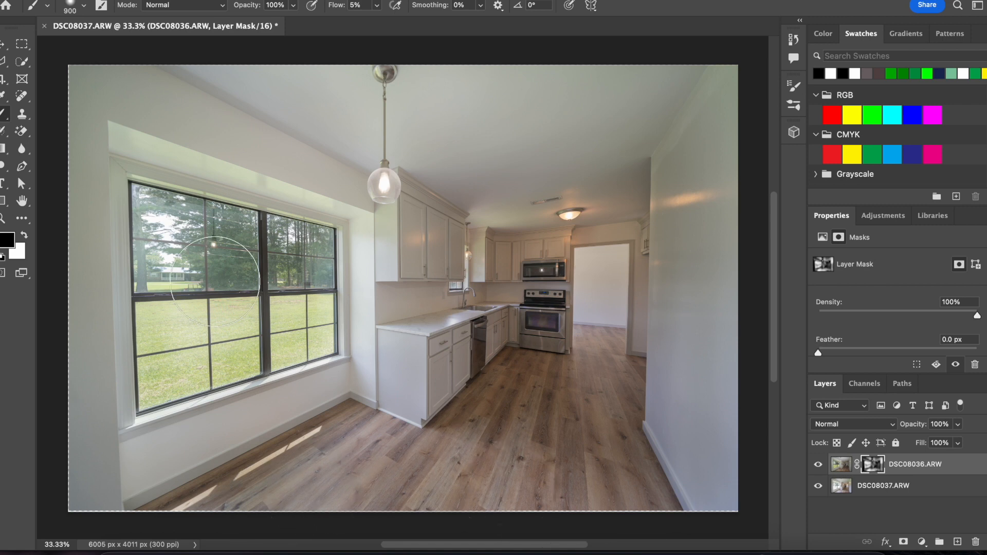
# Step: Close the blended Photoshop document, saving its changes, and return to Lightroom Classic
pyautogui.click(44, 25)
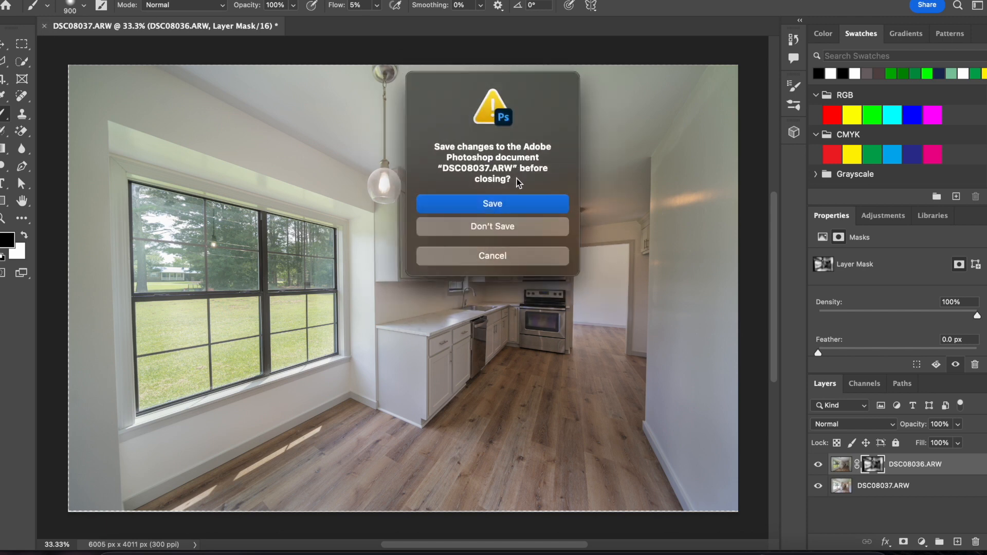
pyautogui.click(489, 208)
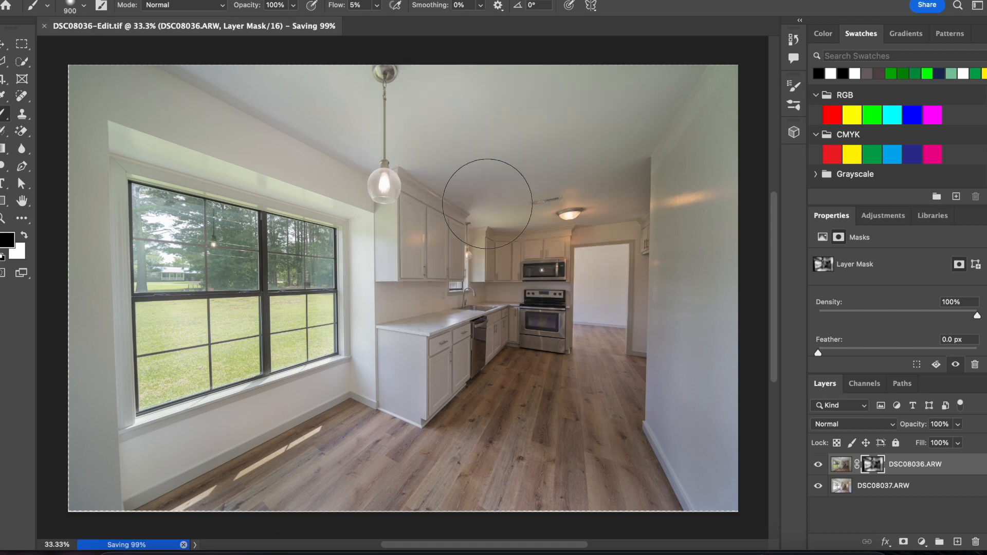
pyautogui.click(651, 549)
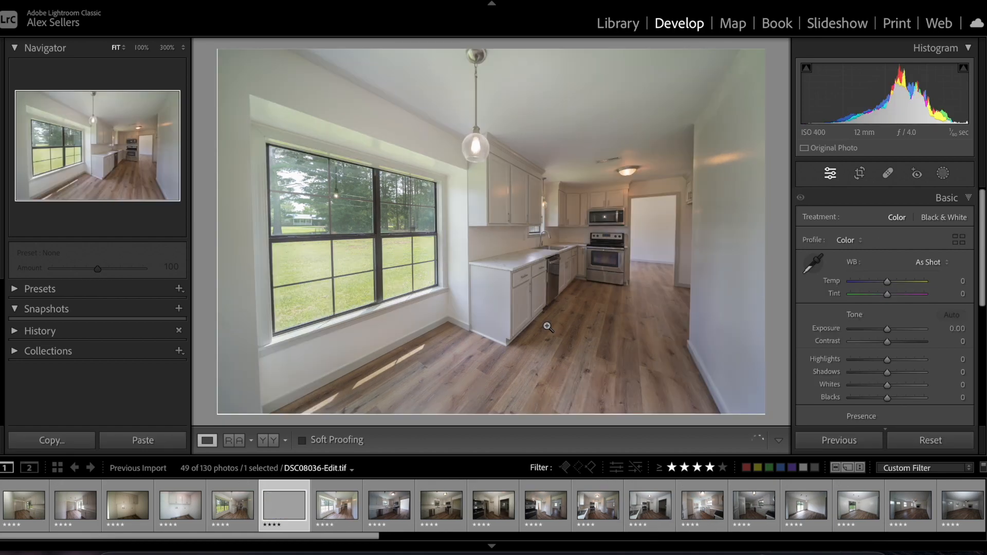
# Step: Compare the blended DSC08036-Edit.tif with the two original exposures beside it
pyautogui.press('Left')
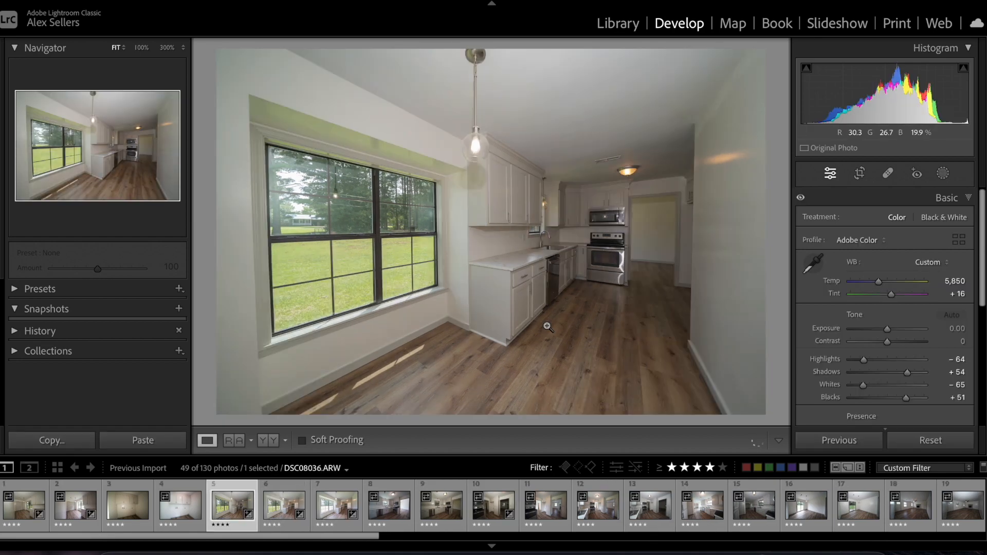
pyautogui.press('Right')
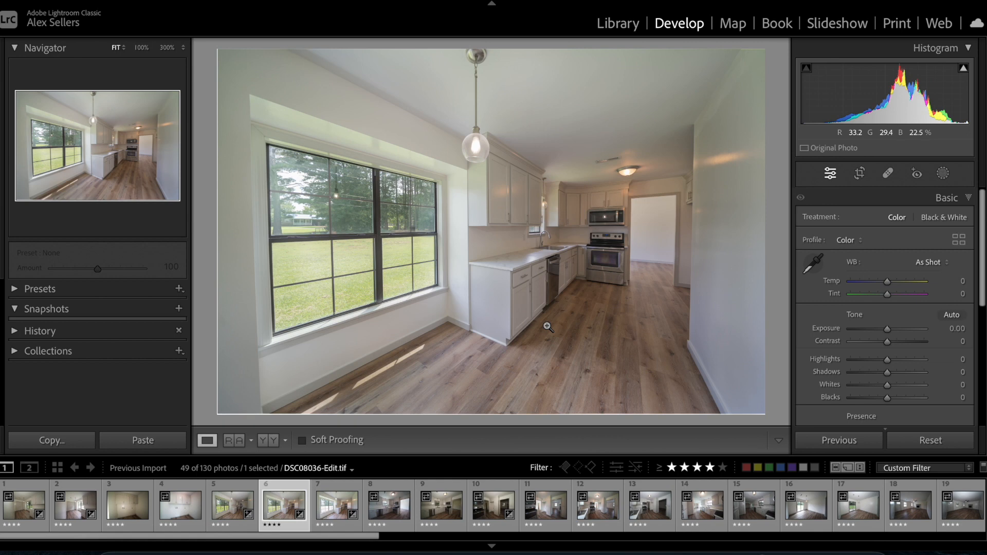
pyautogui.press('Right')
pyautogui.press('Left')
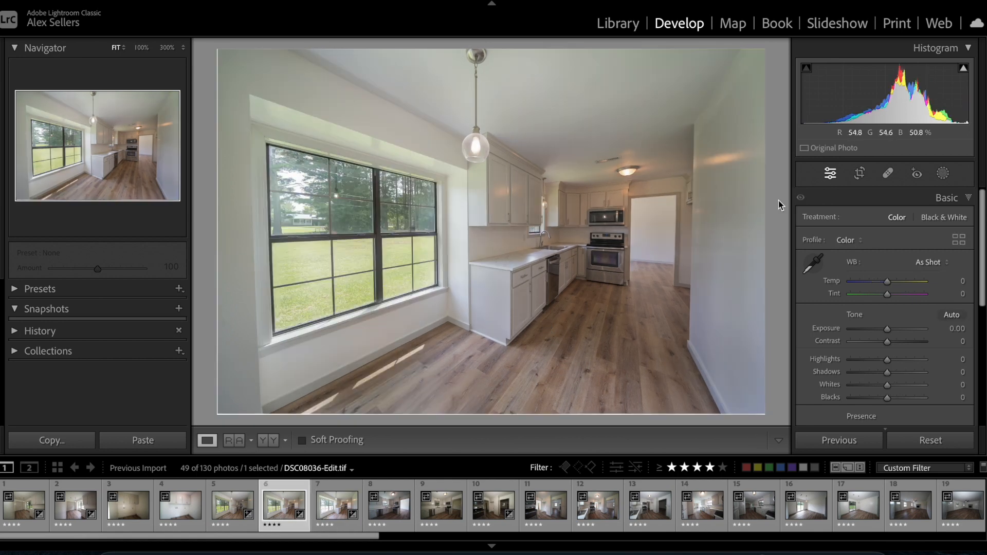
# Step: Straighten DSC08036-Edit.tif to an angle of 0.31 and crop slightly inside its edges at the original aspect
pyautogui.click(859, 174)
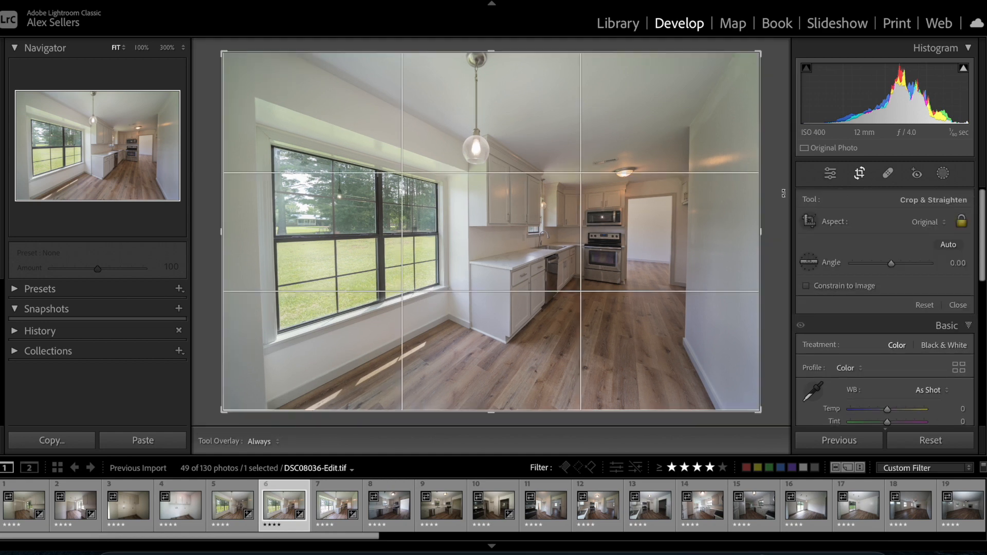
pyautogui.moveTo(778, 187); pyautogui.dragTo(778, 191)
pyautogui.moveTo(495, 49); pyautogui.dragTo(495, 51)
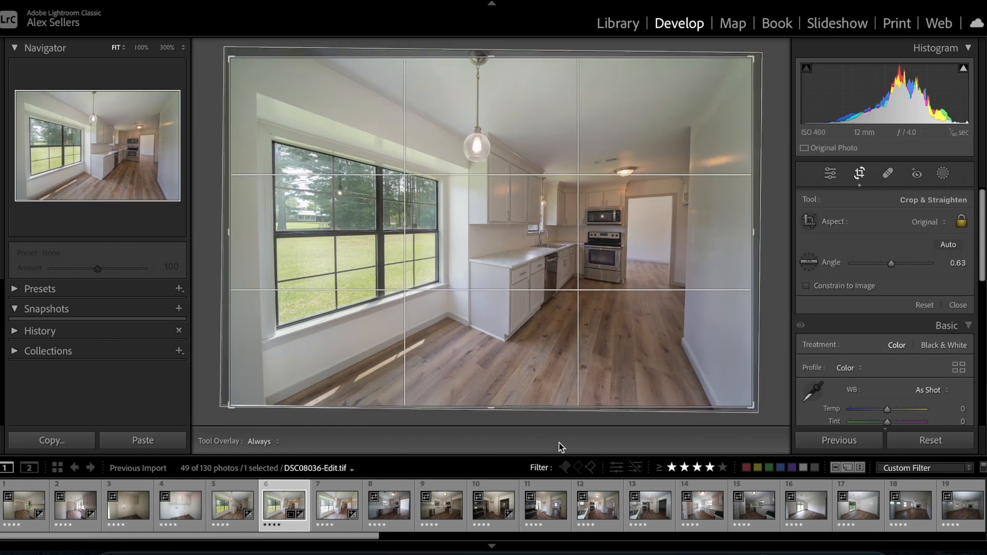
pyautogui.moveTo(495, 406); pyautogui.dragTo(494, 404)
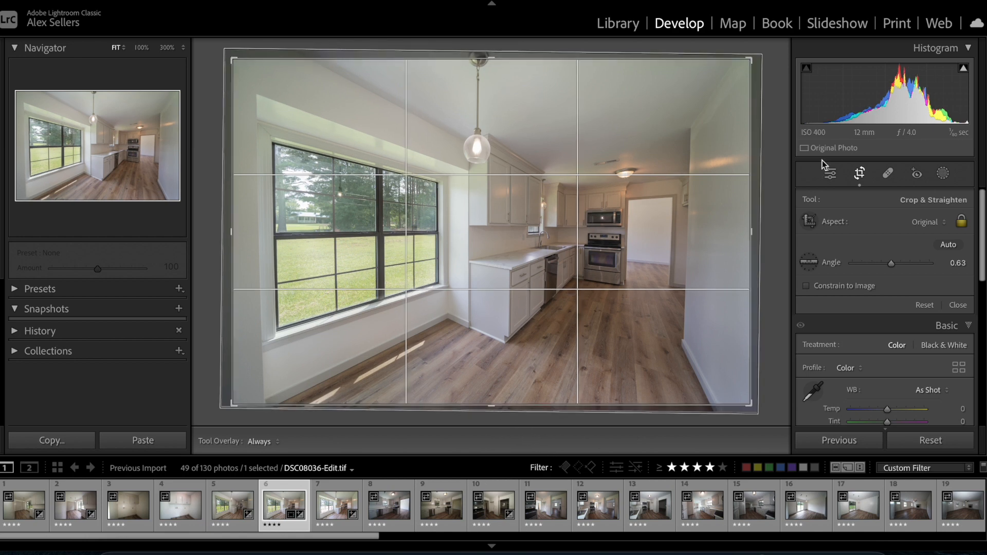
pyautogui.moveTo(772, 188); pyautogui.dragTo(773, 192)
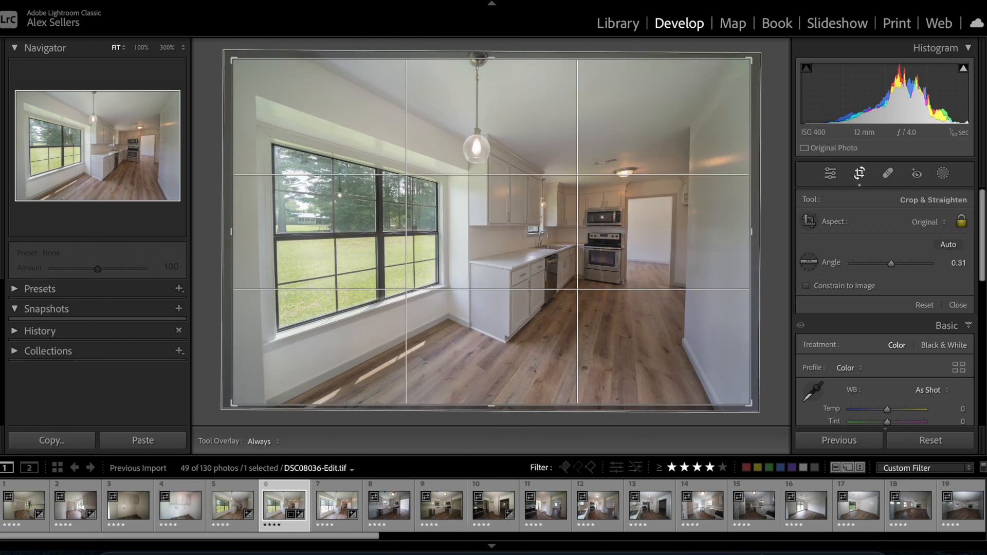
pyautogui.click(860, 174)
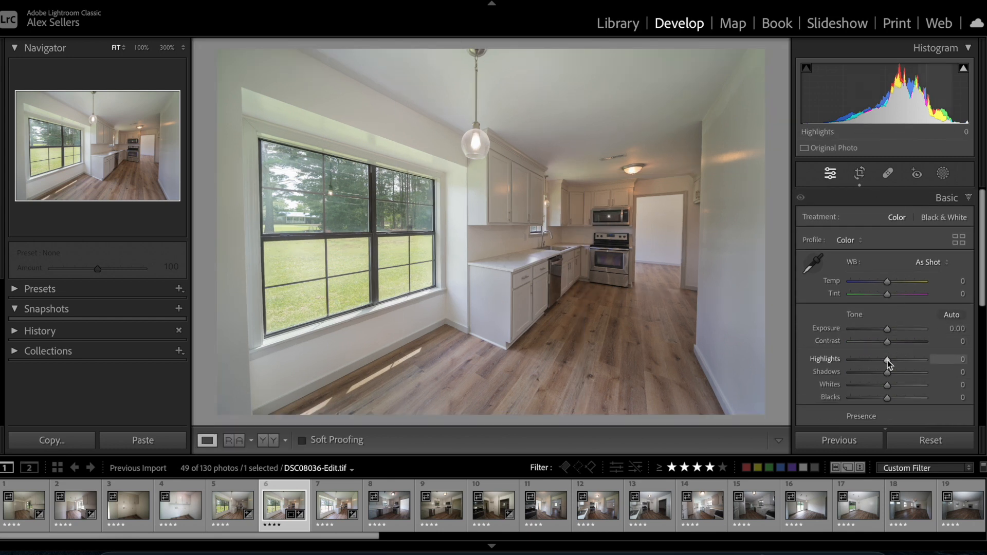
# Step: Set the blended photo's Exposure to +0.15, Contrast +72, Highlights −50, Shadows +46, Whites −29 and Blacks +31
pyautogui.moveTo(888, 361); pyautogui.dragTo(869, 376)
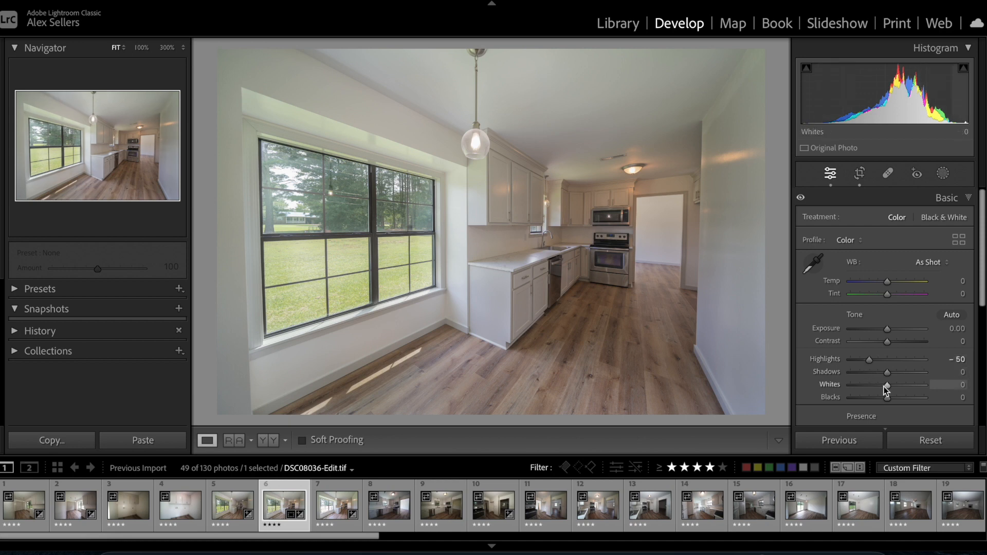
pyautogui.moveTo(884, 387); pyautogui.dragTo(898, 373)
pyautogui.click(899, 399)
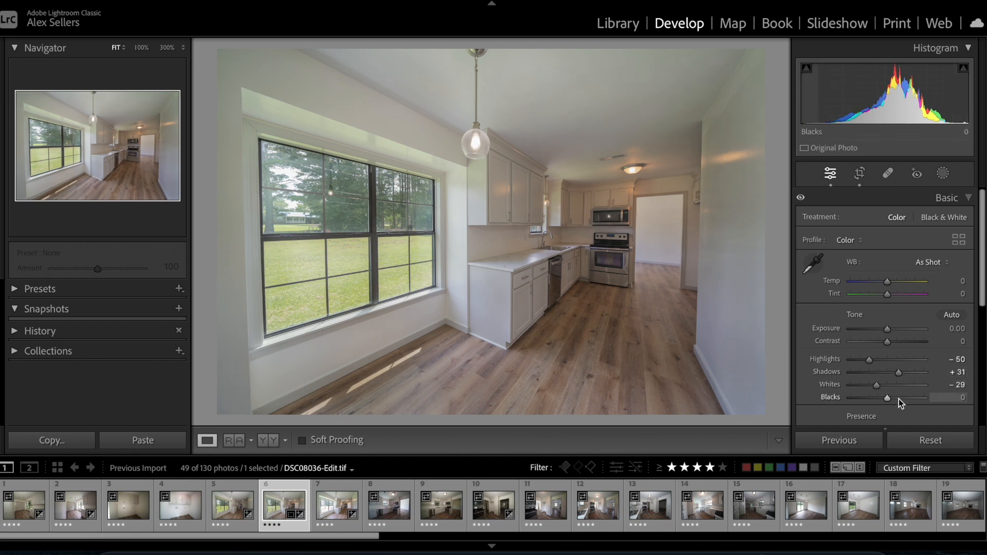
pyautogui.moveTo(889, 329); pyautogui.dragTo(906, 387)
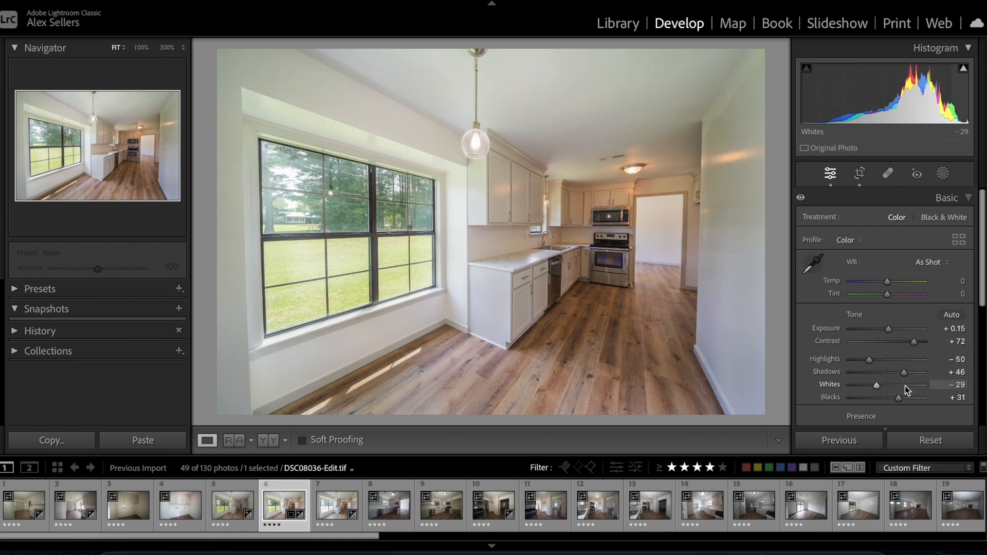
# Step: Set the blended photo's Clarity to +4 and Texture to +2
pyautogui.scroll(-3, 908, 335)
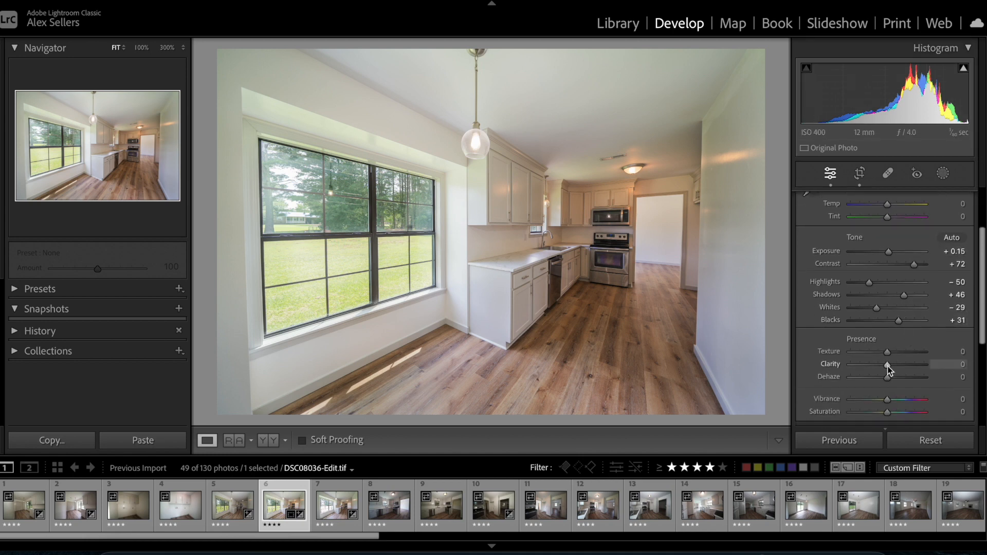
pyautogui.moveTo(888, 366)
pyautogui.mouseDown()
pyautogui.moveTo(896, 366)
pyautogui.moveTo(881, 369)
pyautogui.moveTo(890, 373)
pyautogui.mouseUp()
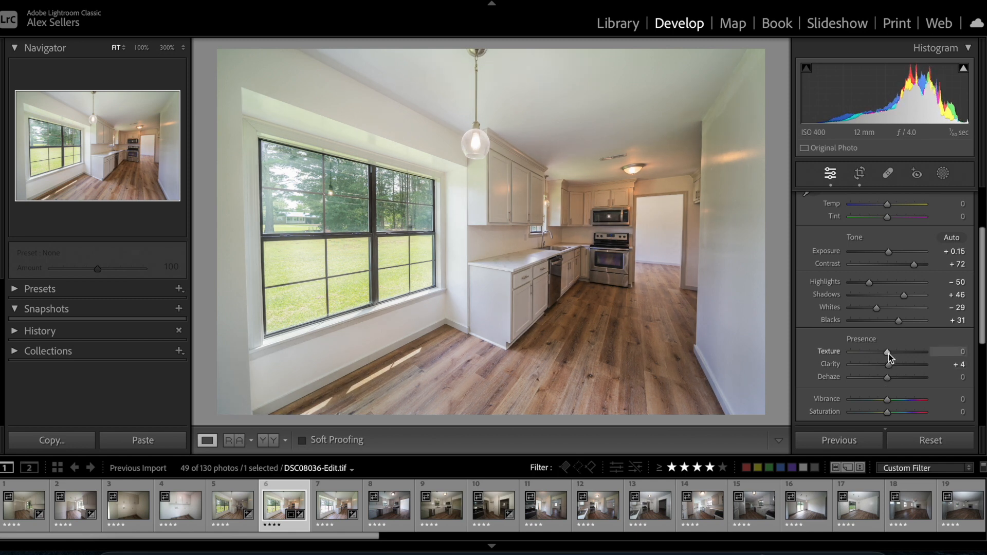
pyautogui.moveTo(887, 353)
pyautogui.mouseDown()
pyautogui.moveTo(874, 351)
pyautogui.moveTo(895, 353)
pyautogui.mouseUp()
pyautogui.doubleClick(896, 353)
# Step: Set the blended photo's white balance to Temp −5 and Tint −2
pyautogui.scroll(3, 904, 304)
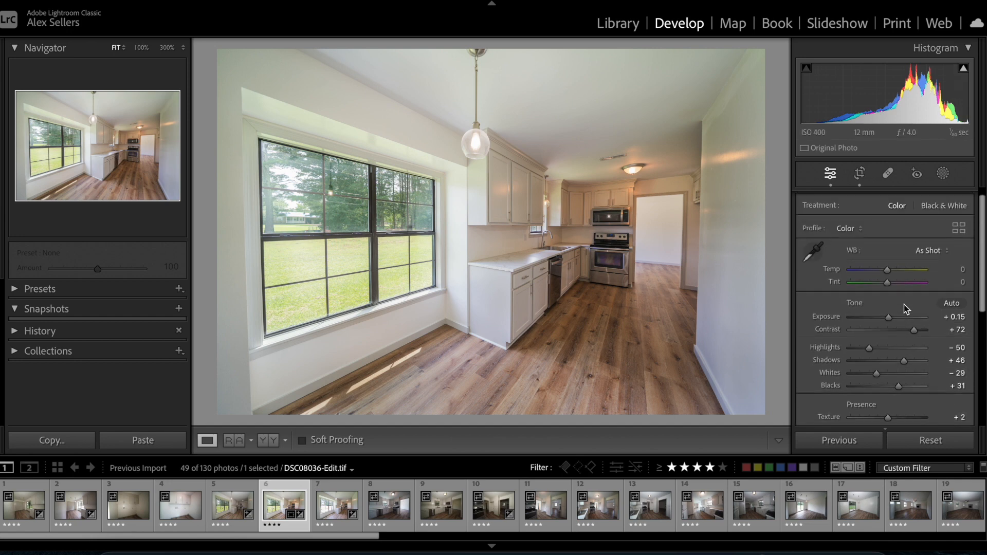
pyautogui.moveTo(887, 273); pyautogui.dragTo(887, 284)
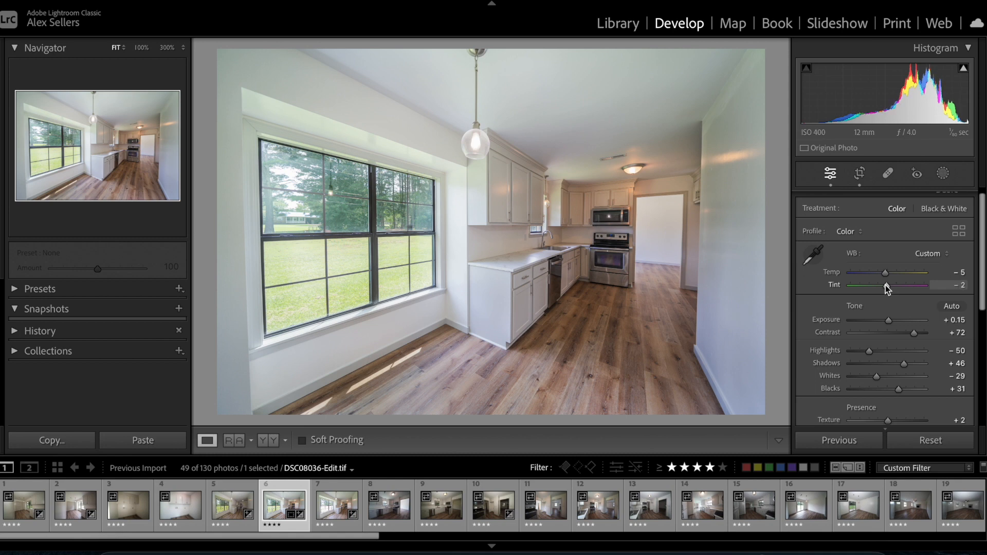
# Step: Set the HSL Saturation to Red −26, Orange −35, Yellow −19, Green −15, Aqua −13, Blue −39, Purple −33 and Magenta −23
pyautogui.scroll(-5, 884, 285)
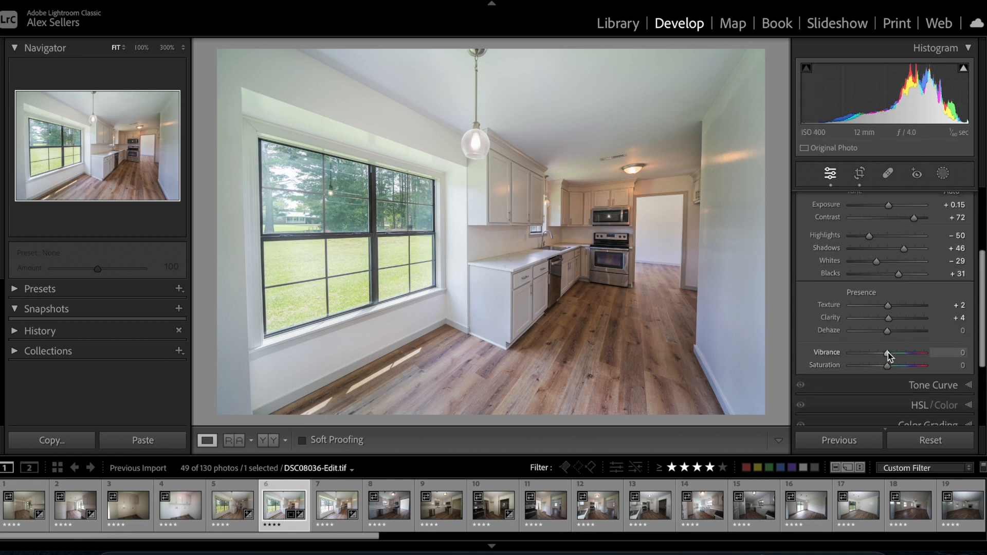
pyautogui.scroll(-3, 887, 353)
pyautogui.click(891, 336)
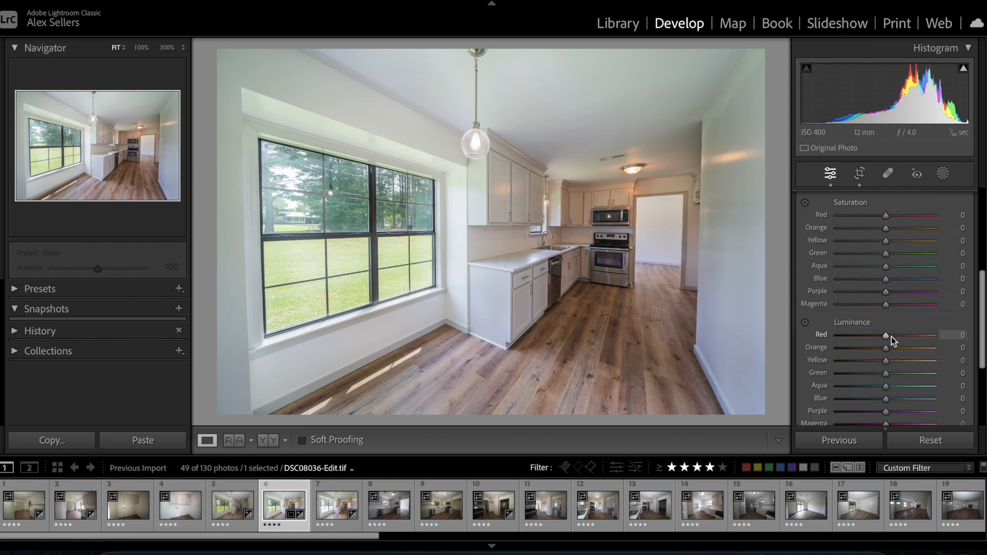
pyautogui.scroll(7, 890, 336)
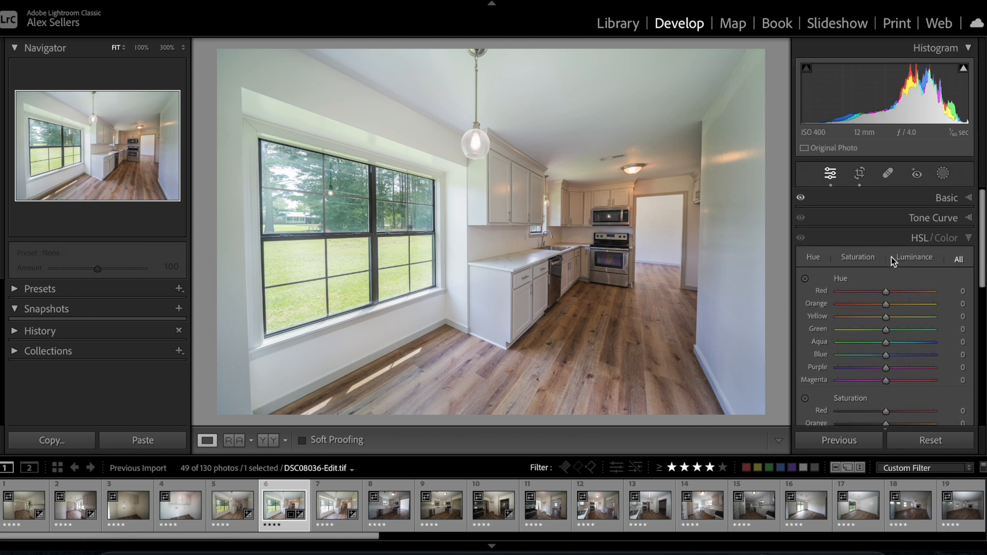
pyautogui.scroll(-6, 892, 316)
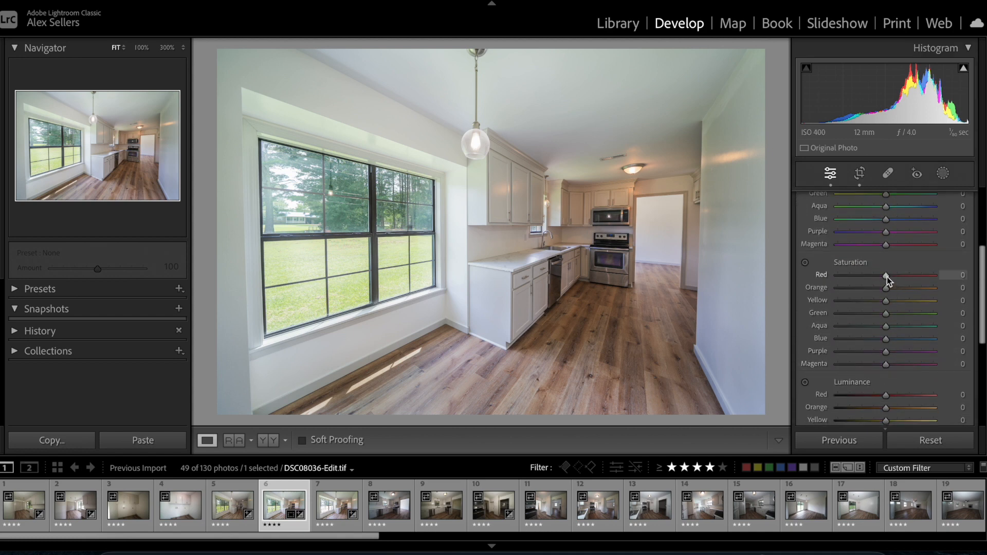
pyautogui.moveTo(887, 277); pyautogui.dragTo(858, 276)
pyautogui.moveTo(836, 276); pyautogui.dragTo(876, 302)
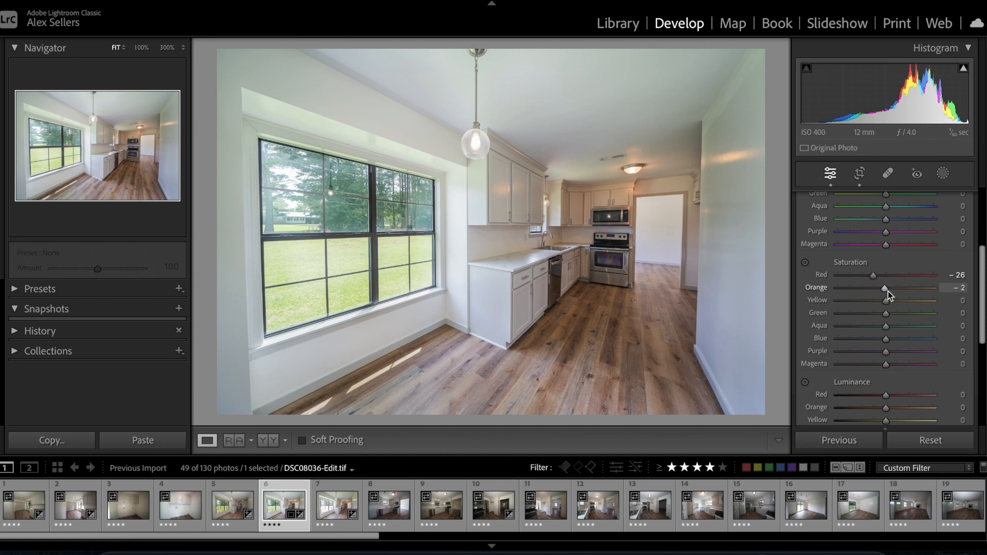
pyautogui.moveTo(888, 291)
pyautogui.mouseDown()
pyautogui.moveTo(875, 300)
pyautogui.moveTo(952, 298)
pyautogui.moveTo(871, 297)
pyautogui.mouseUp()
pyautogui.moveTo(869, 294); pyautogui.dragTo(963, 303)
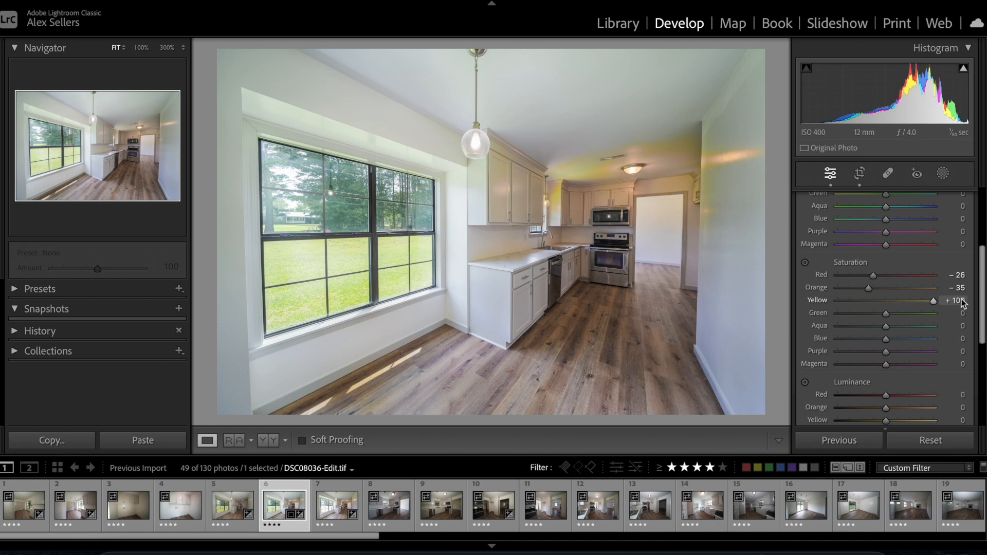
pyautogui.moveTo(963, 303); pyautogui.dragTo(813, 328)
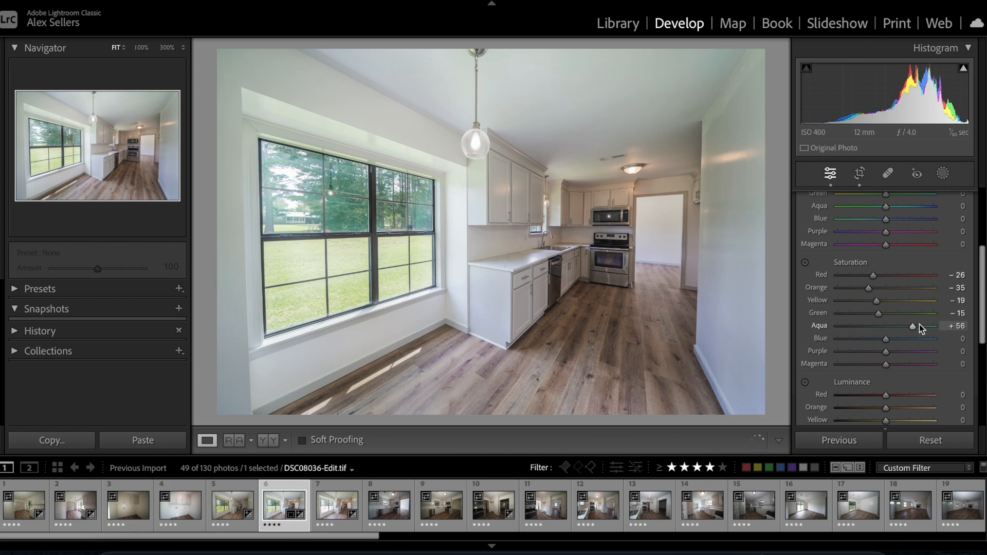
pyautogui.moveTo(919, 325); pyautogui.dragTo(921, 352)
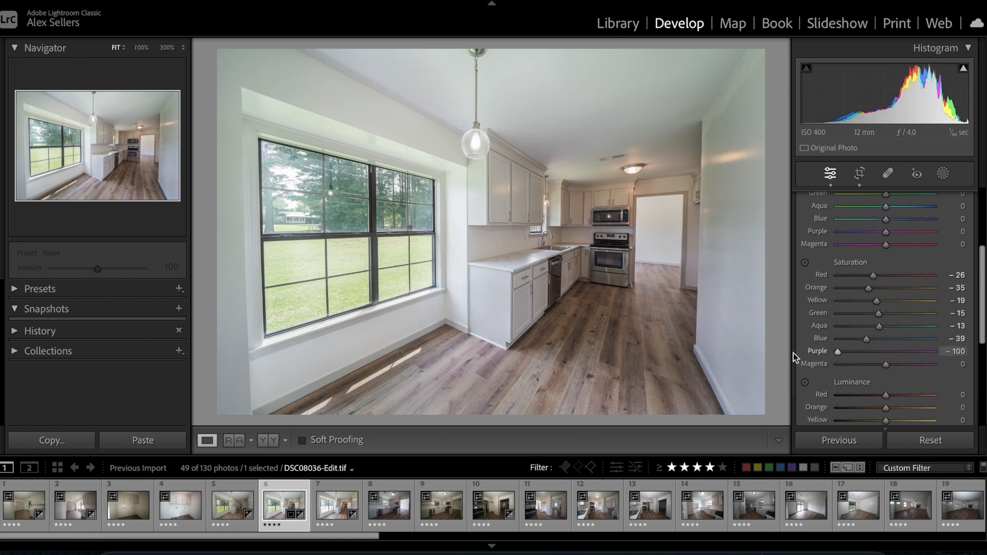
pyautogui.moveTo(828, 389); pyautogui.dragTo(875, 376)
# Step: Set the HSL Luminance to Red −12, Orange +35, Yellow +8, Green +7, Aqua −9 and Blue +9
pyautogui.scroll(-5, 874, 376)
pyautogui.moveTo(889, 239); pyautogui.dragTo(888, 290)
pyautogui.scroll(-2, 891, 309)
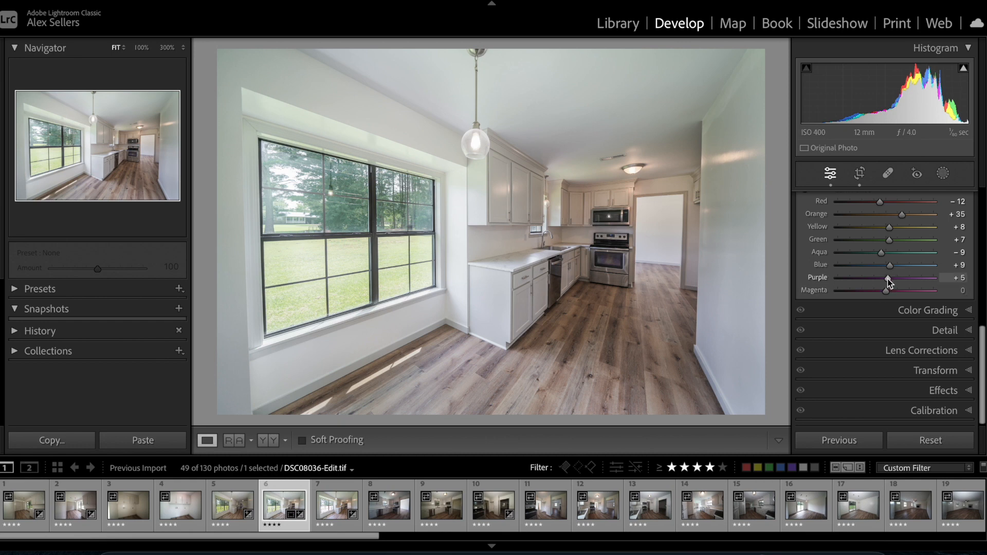
# Step: Set the HSL Hue to Orange +2, Yellow +7, Green −6 and Aqua −7
pyautogui.scroll(5, 887, 278)
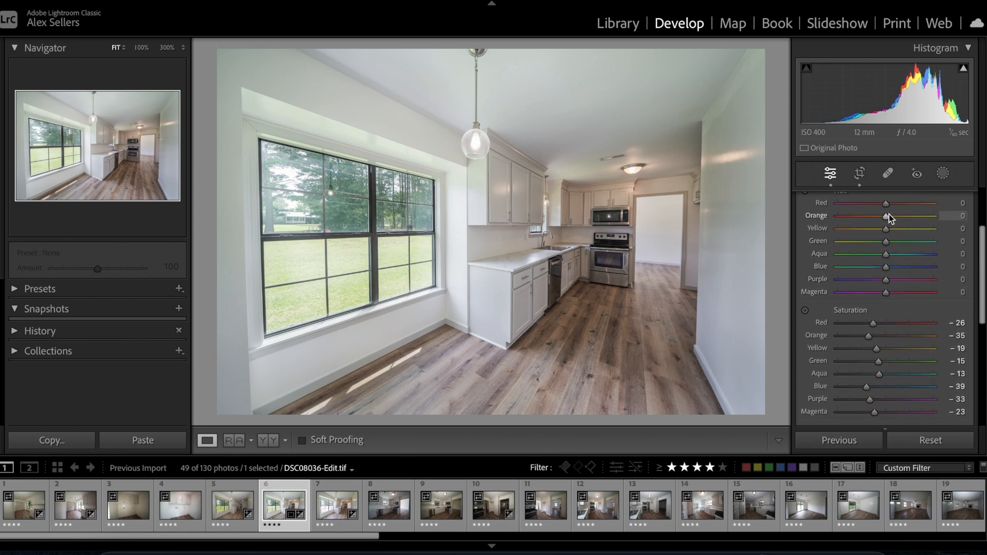
pyautogui.moveTo(889, 215); pyautogui.dragTo(889, 216)
pyautogui.scroll(-3, 901, 283)
pyautogui.scroll(3, 901, 283)
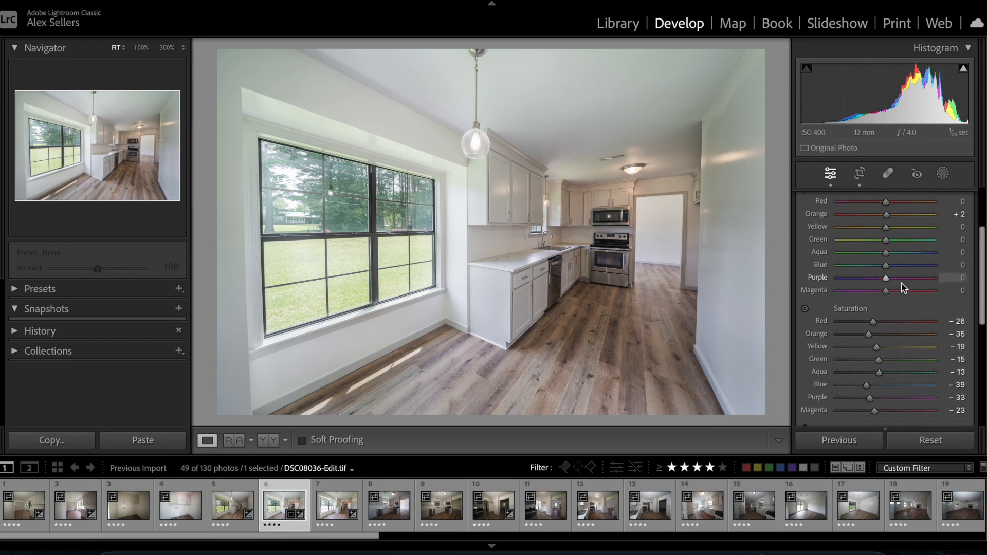
pyautogui.moveTo(888, 245)
pyautogui.mouseDown()
pyautogui.moveTo(900, 246)
pyautogui.moveTo(881, 246)
pyautogui.moveTo(888, 228)
pyautogui.moveTo(911, 230)
pyautogui.moveTo(845, 233)
pyautogui.moveTo(890, 236)
pyautogui.mouseUp()
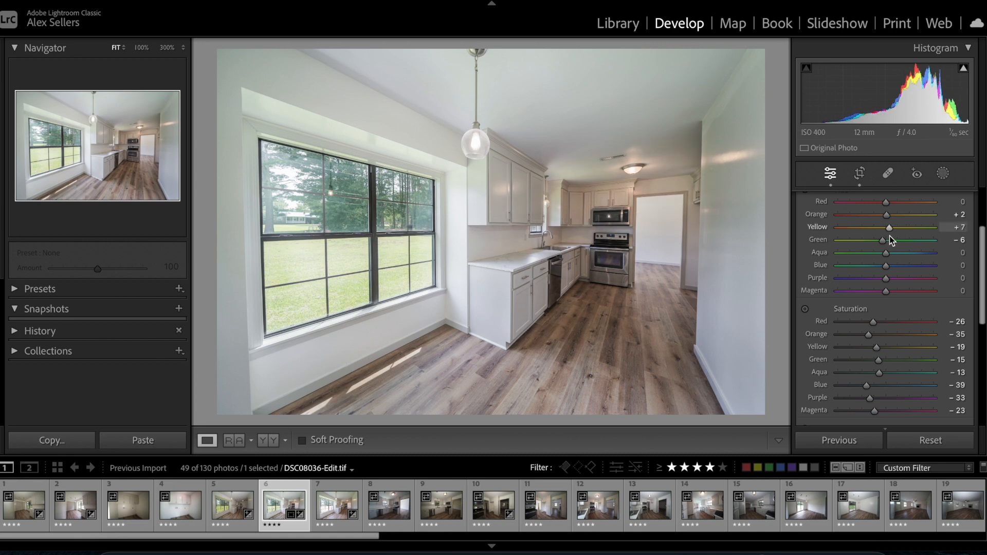
pyautogui.scroll(-1, 889, 236)
pyautogui.scroll(-1, 889, 236)
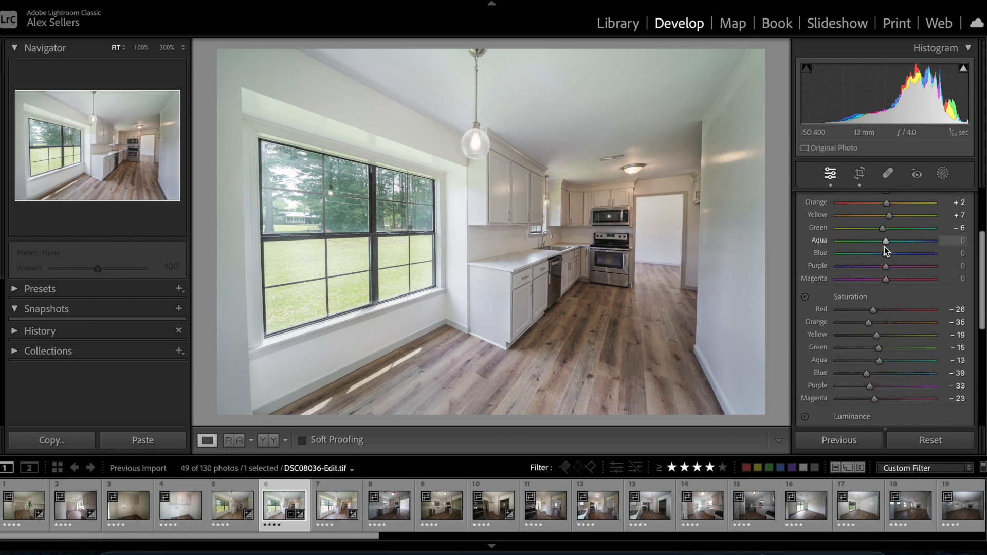
pyautogui.moveTo(885, 245); pyautogui.dragTo(826, 260)
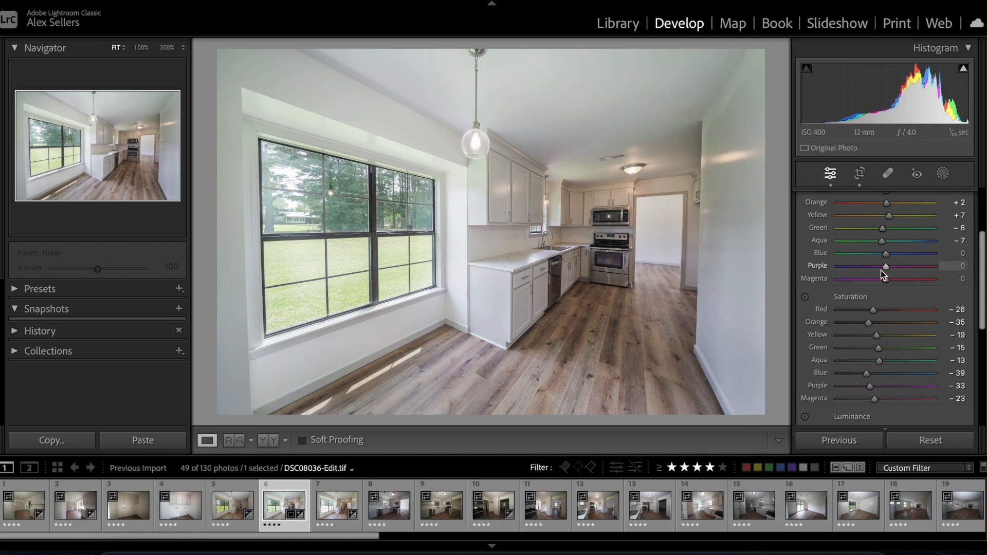
# Step: Set the manual noise reduction Luminance to 35, raise its Color value, and set Sharpening to Amount 56 and Masking 24
pyautogui.scroll(-5, 880, 270)
pyautogui.scroll(2, 880, 270)
pyautogui.scroll(-2, 880, 270)
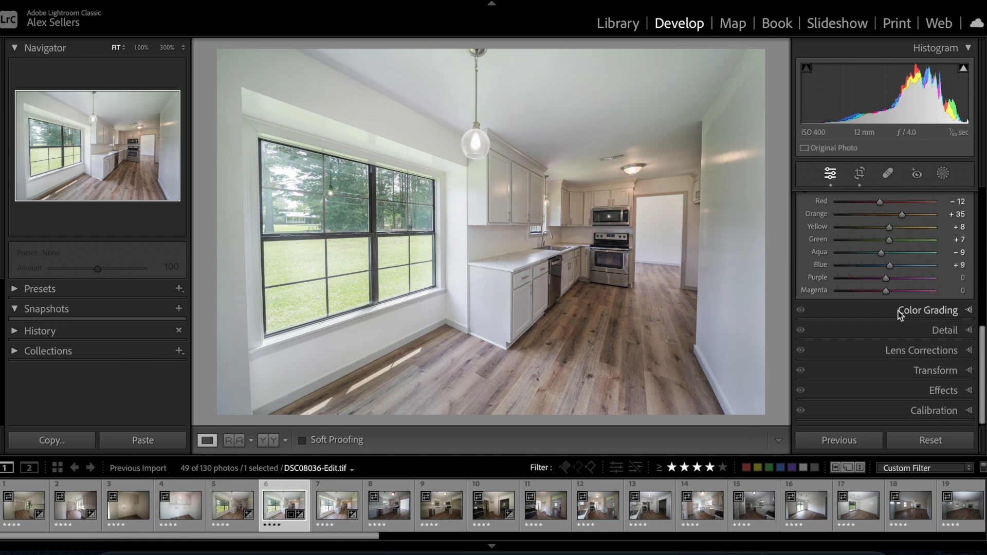
pyautogui.click(904, 332)
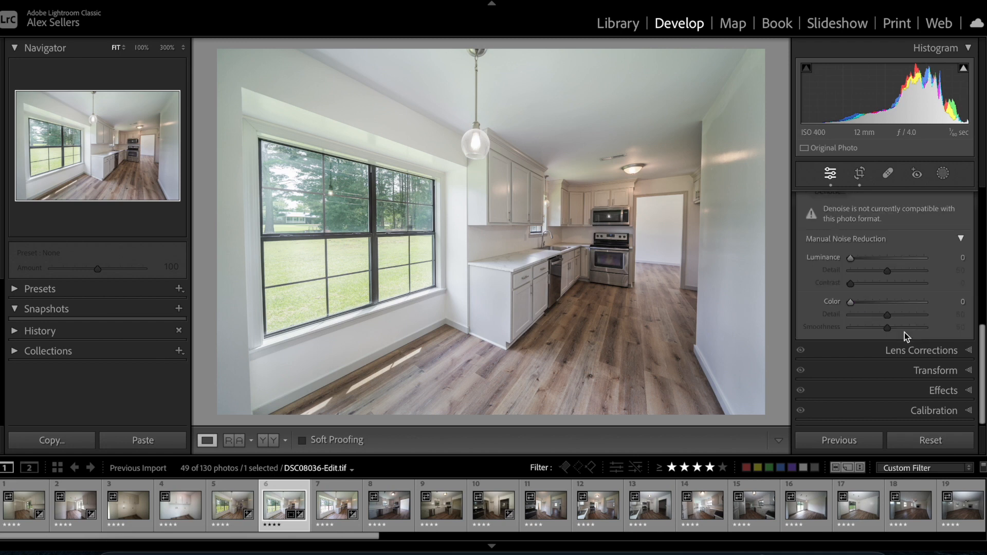
pyautogui.click(876, 259)
pyautogui.click(876, 302)
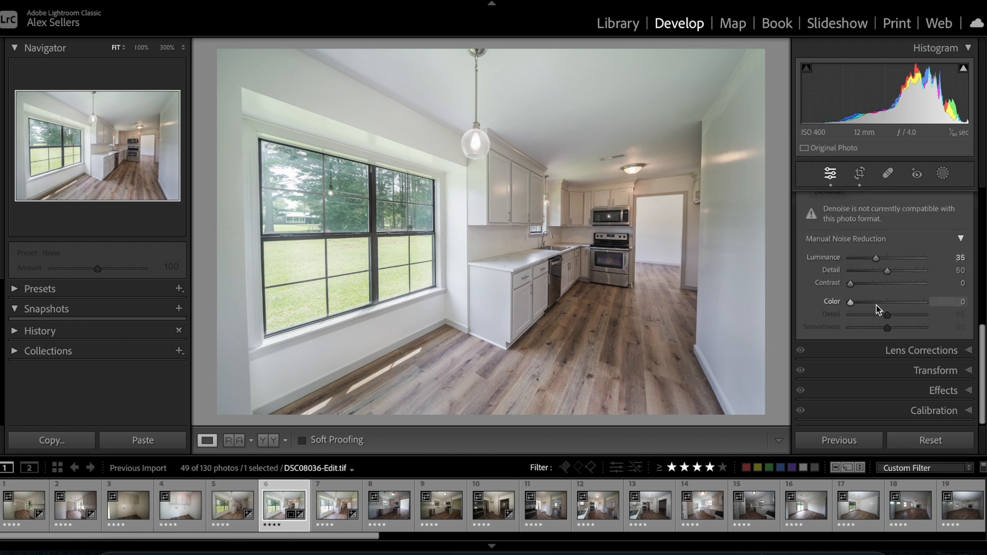
pyautogui.scroll(4, 876, 303)
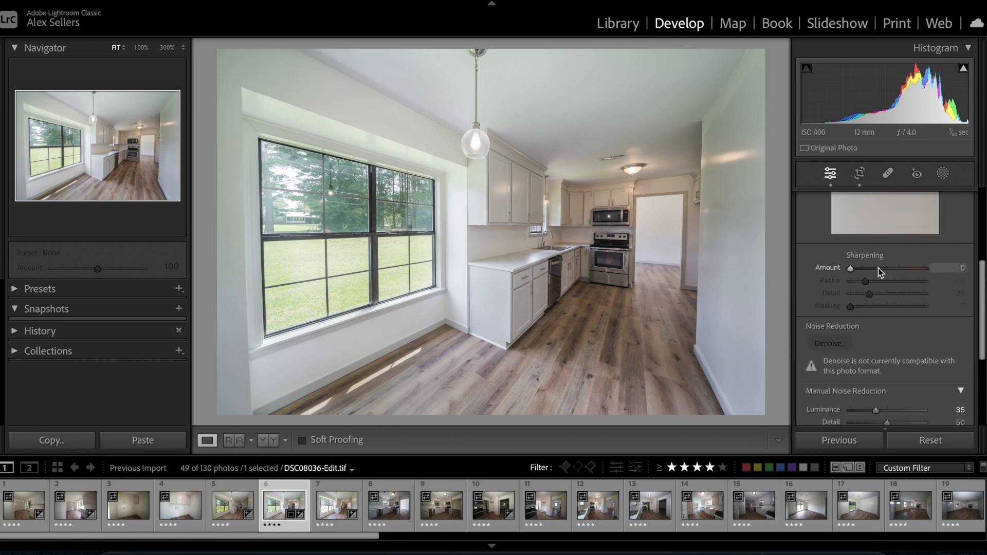
pyautogui.scroll(-4, 868, 312)
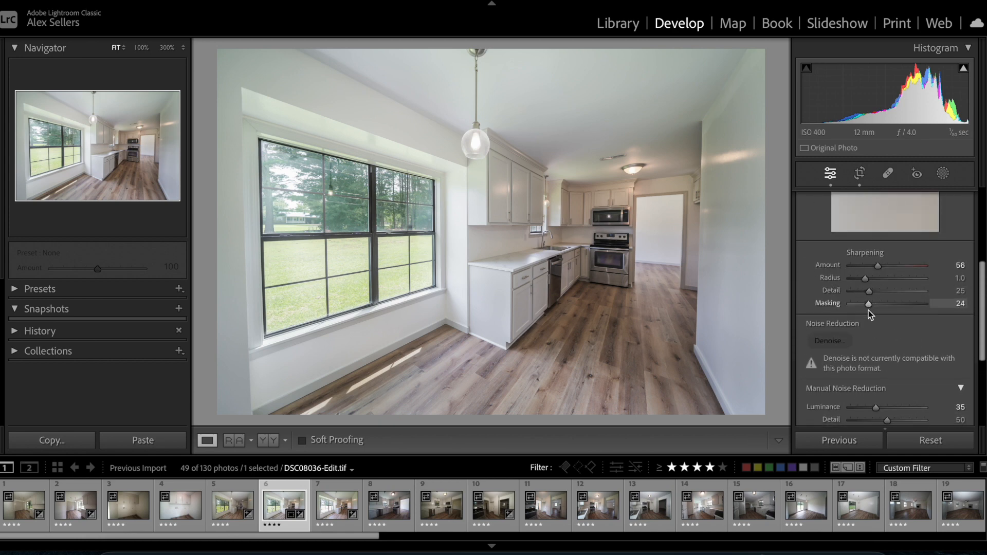
# Step: Enable Remove Chromatic Aberration and Profile Corrections for the photo's lens corrections
pyautogui.click(886, 349)
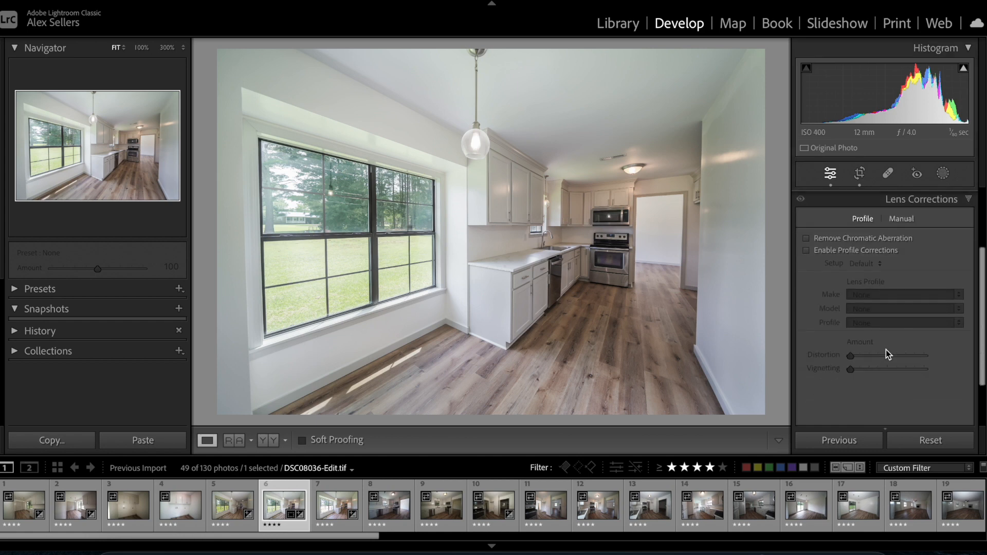
pyautogui.click(838, 241)
pyautogui.click(838, 253)
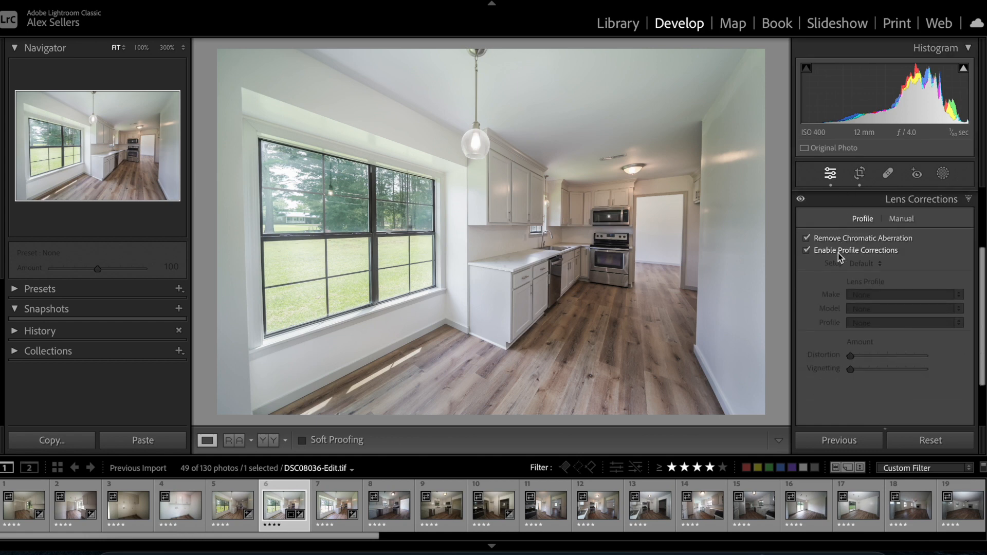
pyautogui.click(908, 199)
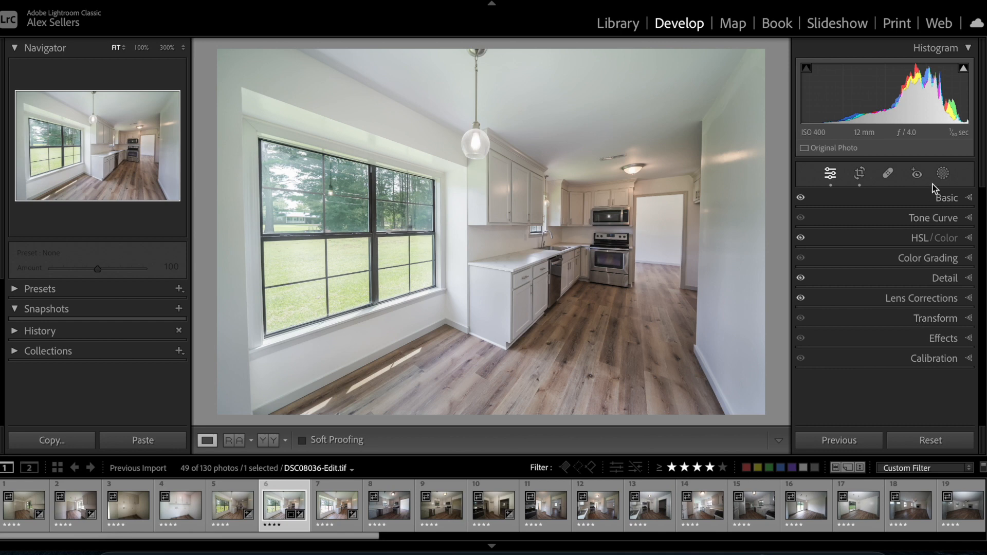
# Step: Create a brush mask with size 10, feather 100 and flow 30, and paint it over the whole window
pyautogui.click(942, 174)
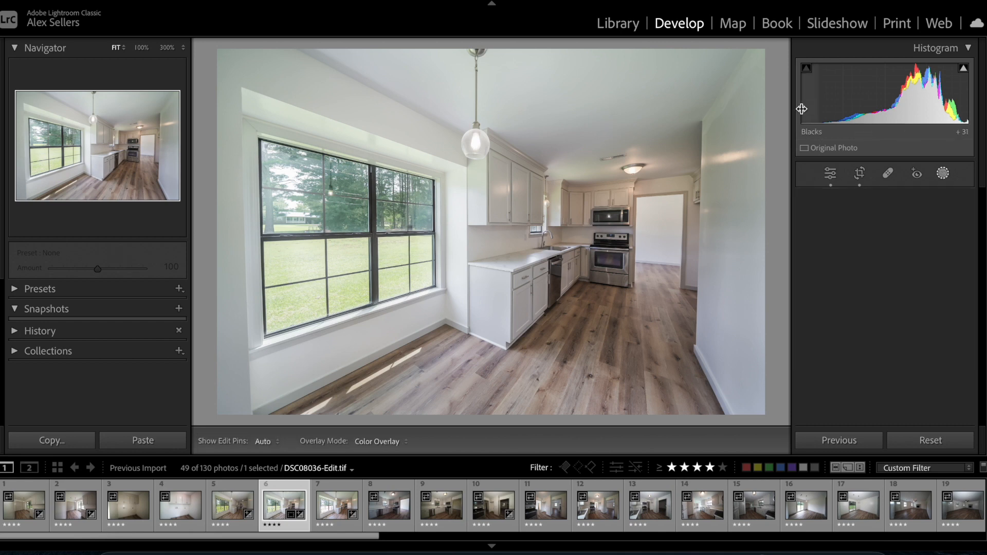
pyautogui.click(825, 297)
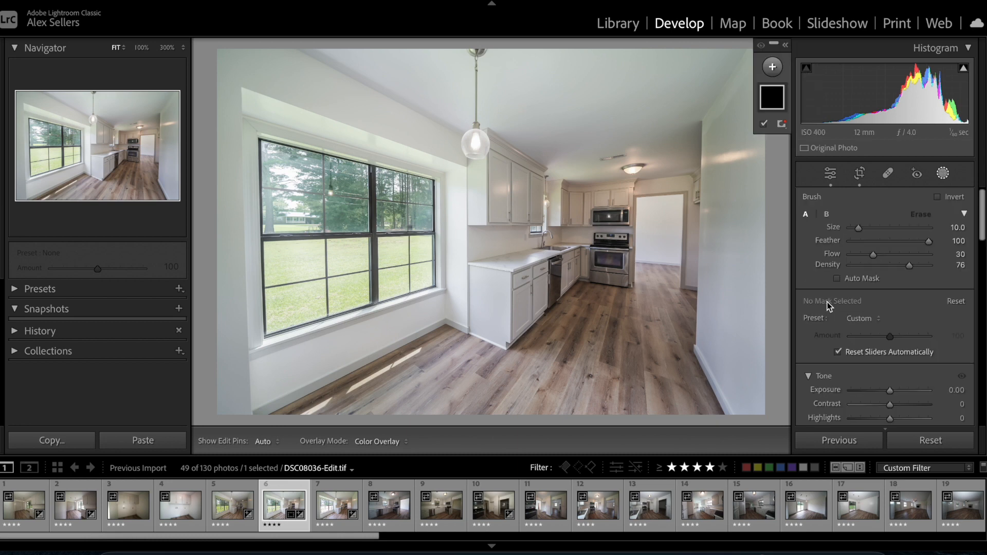
pyautogui.press('h')
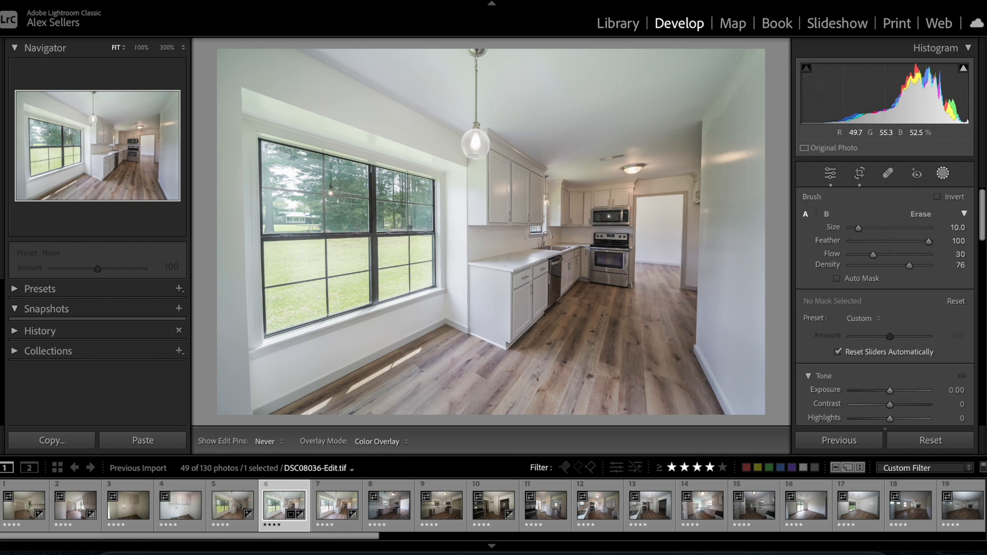
pyautogui.moveTo(296, 178)
pyautogui.mouseDown()
pyautogui.moveTo(271, 158)
pyautogui.moveTo(273, 298)
pyautogui.moveTo(289, 244)
pyautogui.moveTo(296, 285)
pyautogui.moveTo(300, 273)
pyautogui.moveTo(288, 316)
pyautogui.mouseUp()
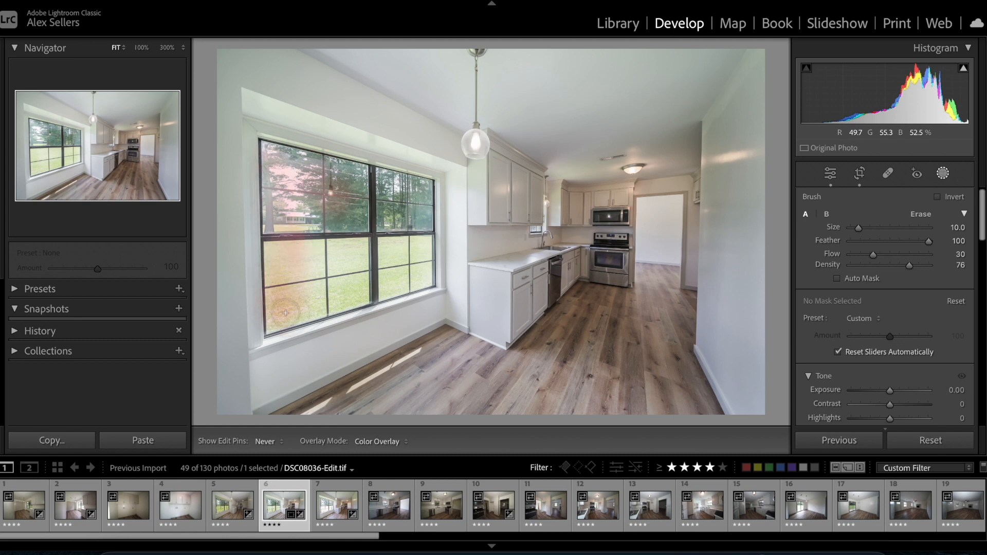
pyautogui.moveTo(378, 292)
pyautogui.mouseDown()
pyautogui.moveTo(432, 267)
pyautogui.moveTo(358, 281)
pyautogui.moveTo(408, 273)
pyautogui.moveTo(416, 246)
pyautogui.moveTo(420, 270)
pyautogui.moveTo(426, 210)
pyautogui.moveTo(420, 241)
pyautogui.moveTo(414, 200)
pyautogui.moveTo(383, 252)
pyautogui.moveTo(339, 245)
pyautogui.moveTo(317, 258)
pyautogui.moveTo(329, 269)
pyautogui.moveTo(313, 297)
pyautogui.moveTo(286, 249)
pyautogui.moveTo(278, 324)
pyautogui.moveTo(344, 305)
pyautogui.moveTo(270, 321)
pyautogui.moveTo(420, 267)
pyautogui.moveTo(400, 252)
pyautogui.moveTo(310, 273)
pyautogui.moveTo(405, 254)
pyautogui.moveTo(325, 278)
pyautogui.moveTo(363, 277)
pyautogui.moveTo(294, 263)
pyautogui.moveTo(303, 274)
pyautogui.moveTo(300, 260)
pyautogui.moveTo(309, 279)
pyautogui.moveTo(330, 276)
pyautogui.moveTo(346, 252)
pyautogui.moveTo(370, 274)
pyautogui.moveTo(422, 259)
pyautogui.mouseUp()
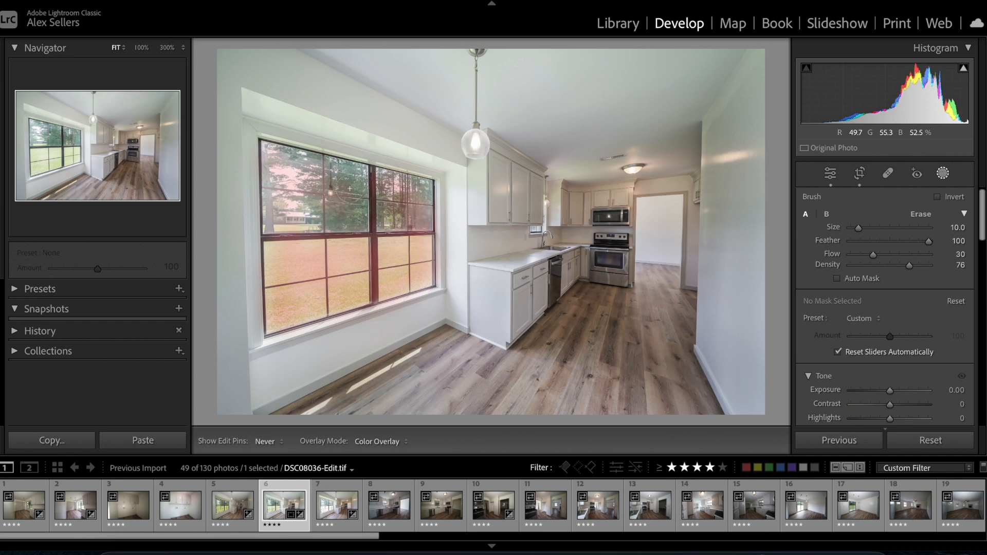
pyautogui.moveTo(269, 168); pyautogui.dragTo(279, 169)
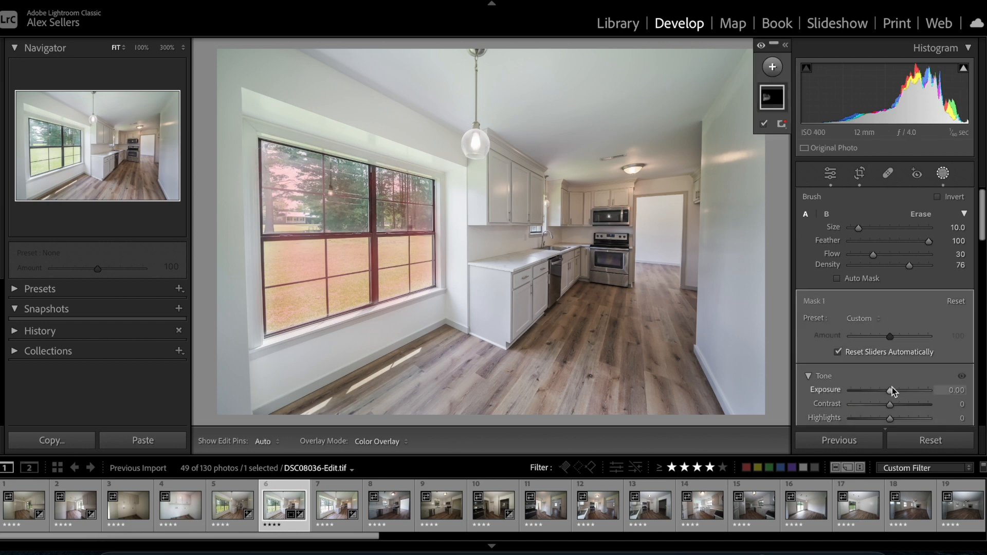
# Step: Set the window mask's Exposure to −0.98
pyautogui.moveTo(891, 388); pyautogui.dragTo(883, 391)
pyautogui.scroll(-3, 882, 392)
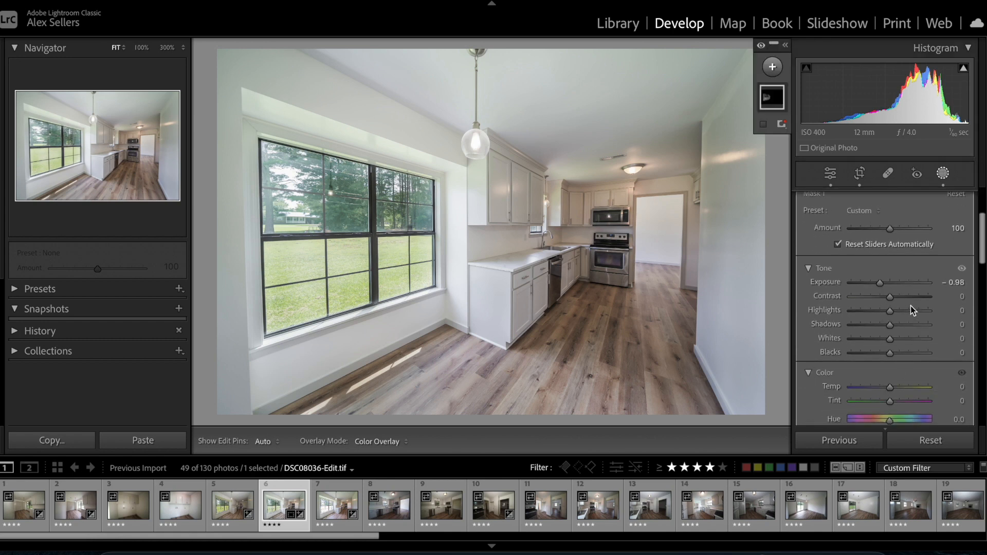
pyautogui.scroll(-2, 890, 301)
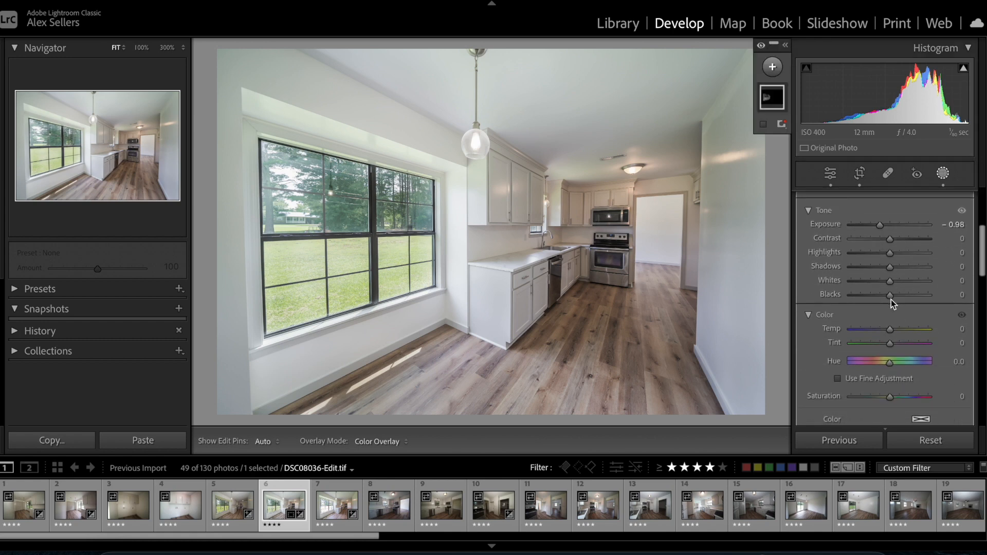
pyautogui.moveTo(888, 331)
pyautogui.mouseDown()
pyautogui.moveTo(897, 331)
pyautogui.moveTo(884, 334)
pyautogui.moveTo(891, 336)
pyautogui.mouseUp()
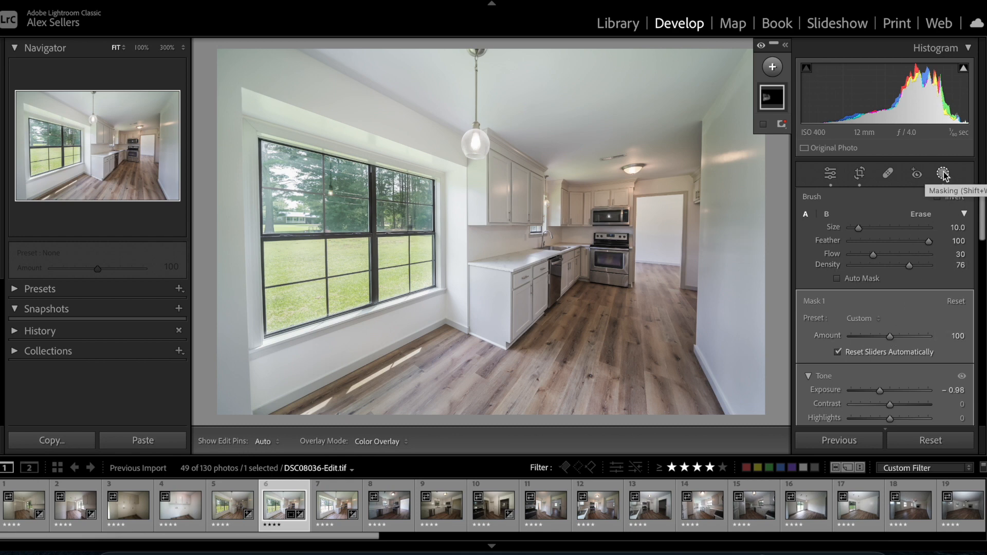
# Step: Add a brush mask with size 19, paint it over the far kitchen, floor, ceiling and right-hand wall, and set its Exposure to 2.20
pyautogui.click(772, 66)
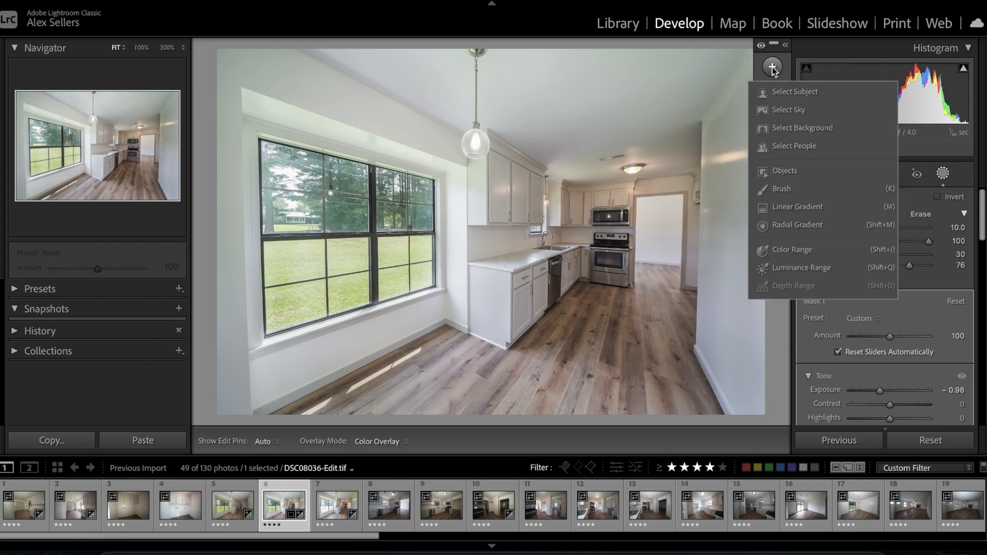
pyautogui.click(781, 189)
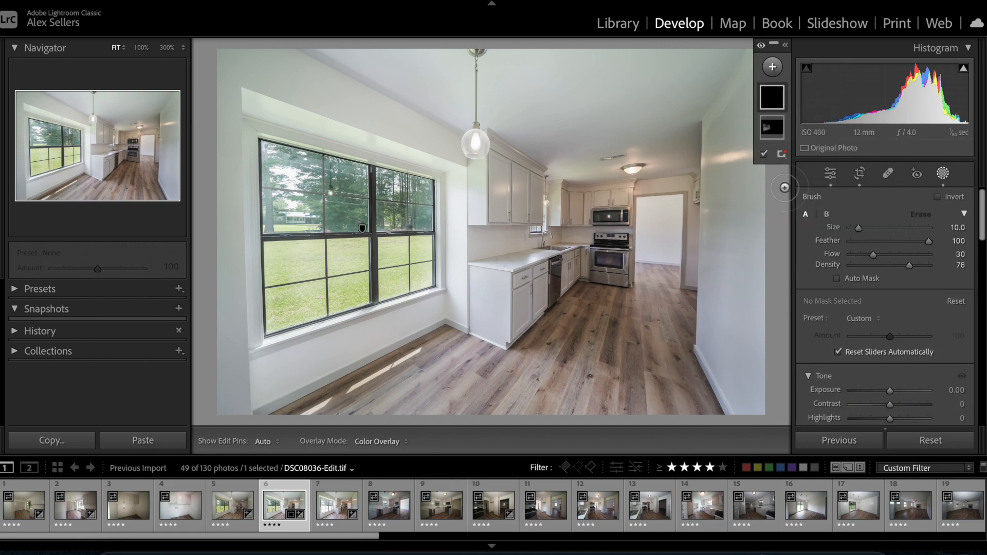
pyautogui.scroll(9, 571, 231)
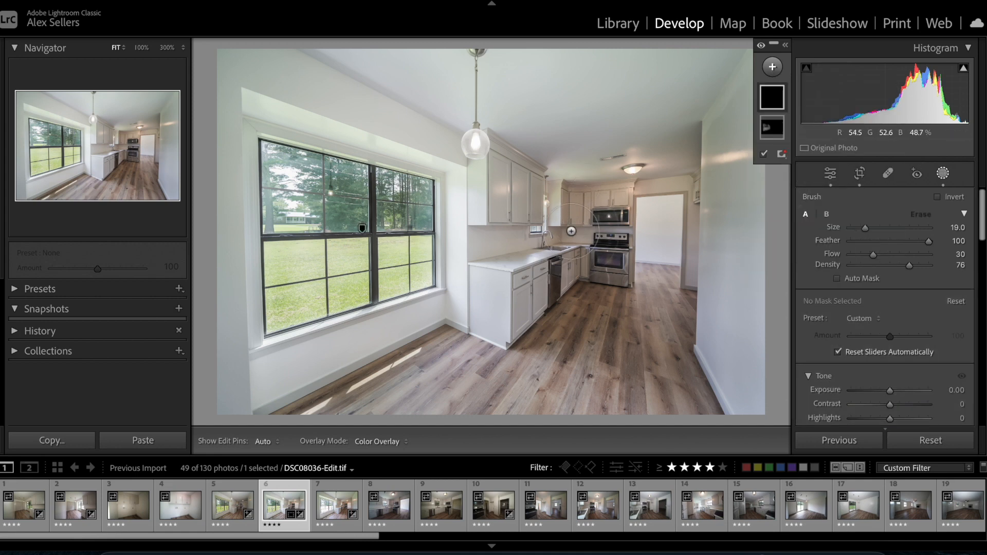
pyautogui.press('h')
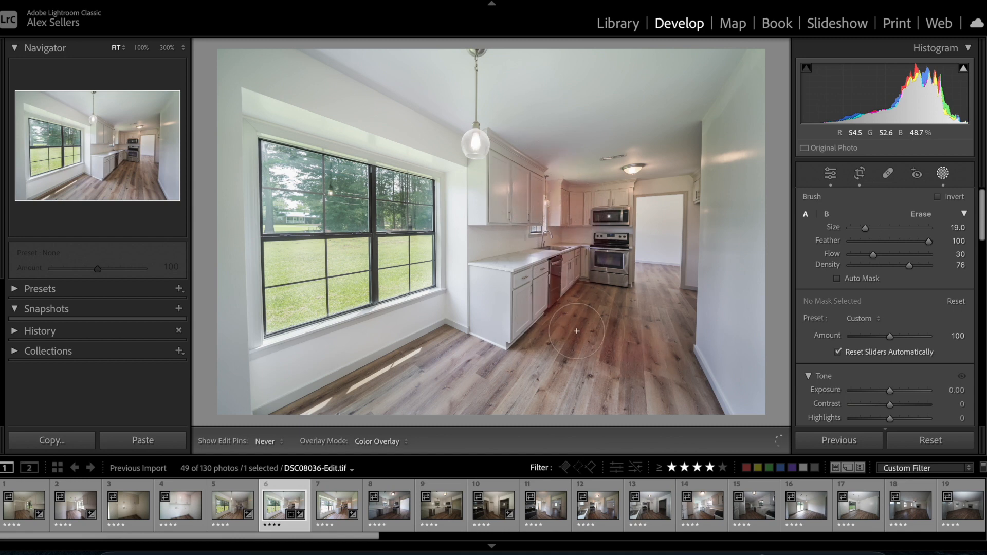
pyautogui.moveTo(612, 222)
pyautogui.mouseDown()
pyautogui.moveTo(653, 294)
pyautogui.moveTo(671, 178)
pyautogui.moveTo(693, 131)
pyautogui.moveTo(628, 146)
pyautogui.moveTo(545, 148)
pyautogui.mouseUp()
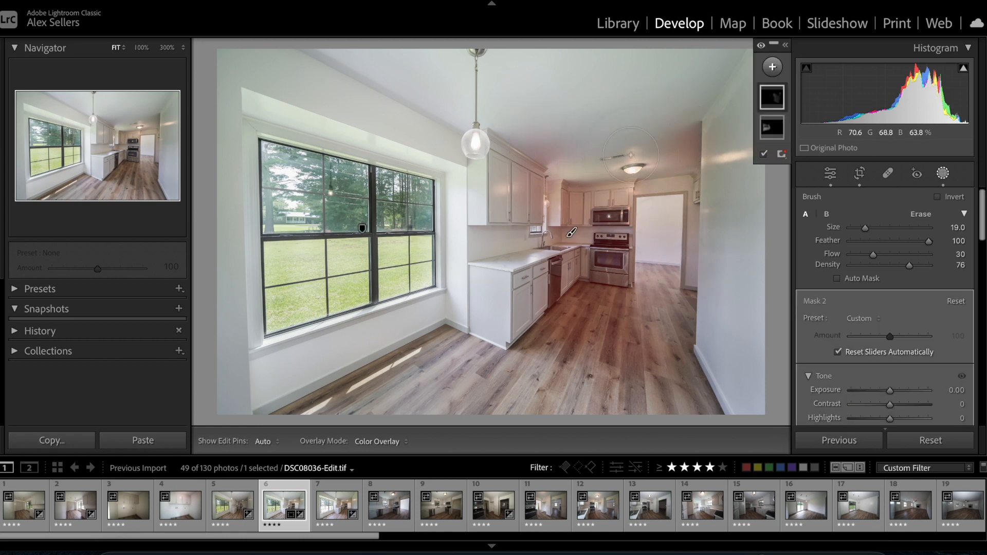
pyautogui.moveTo(653, 147)
pyautogui.mouseDown()
pyautogui.moveTo(677, 137)
pyautogui.moveTo(727, 232)
pyautogui.mouseUp()
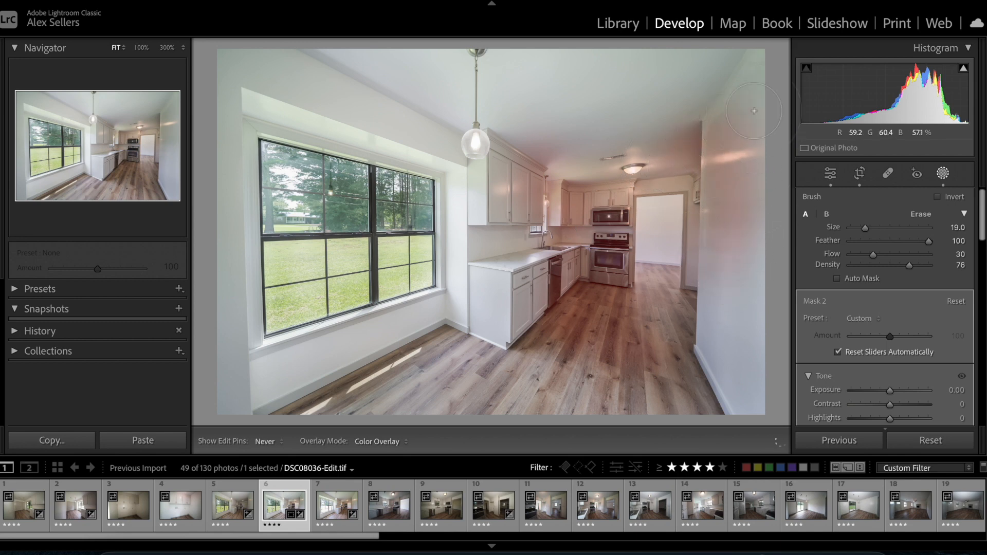
pyautogui.moveTo(709, 131); pyautogui.dragTo(710, 131)
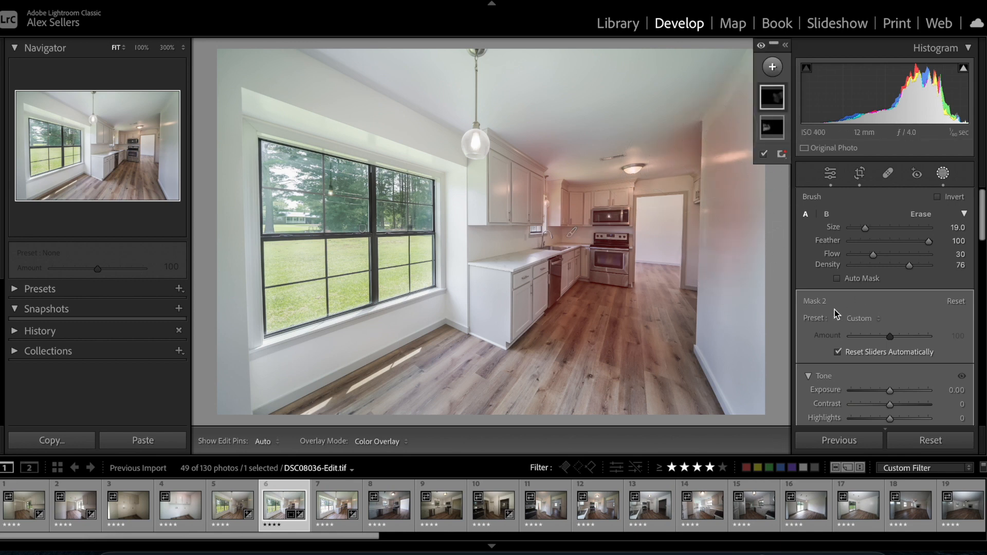
pyautogui.moveTo(890, 391)
pyautogui.mouseDown()
pyautogui.moveTo(923, 391)
pyautogui.moveTo(912, 397)
pyautogui.mouseUp()
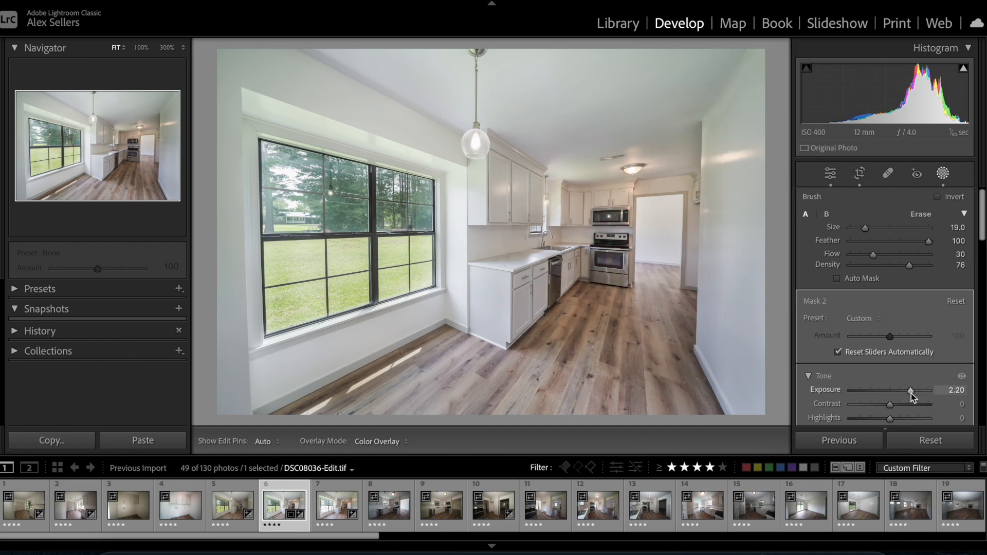
# Step: Toggle the mask edit pins off and on to inspect the brightened kitchen area without distraction
pyautogui.press('h')
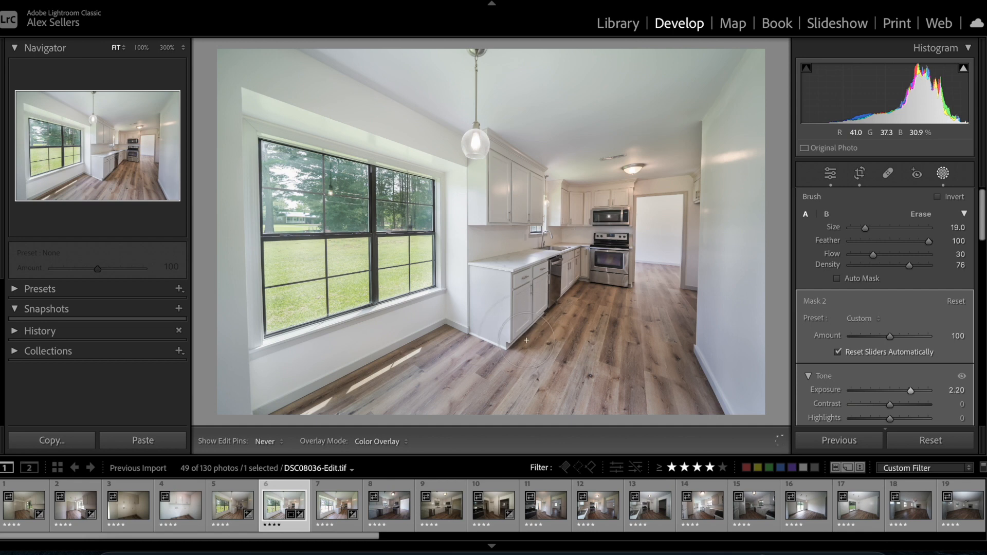
pyautogui.press('h')
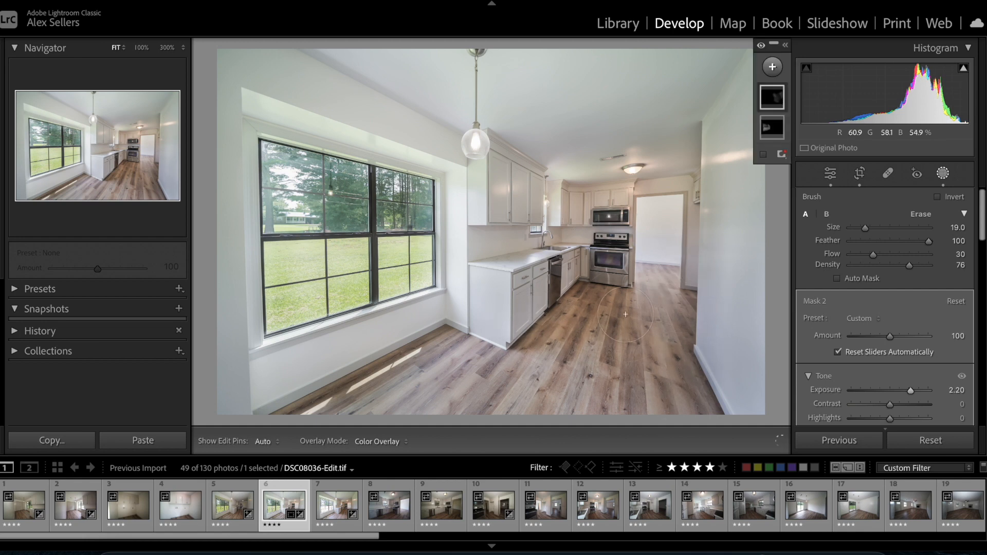
pyautogui.press('h')
pyautogui.press('h')
pyautogui.press('h')
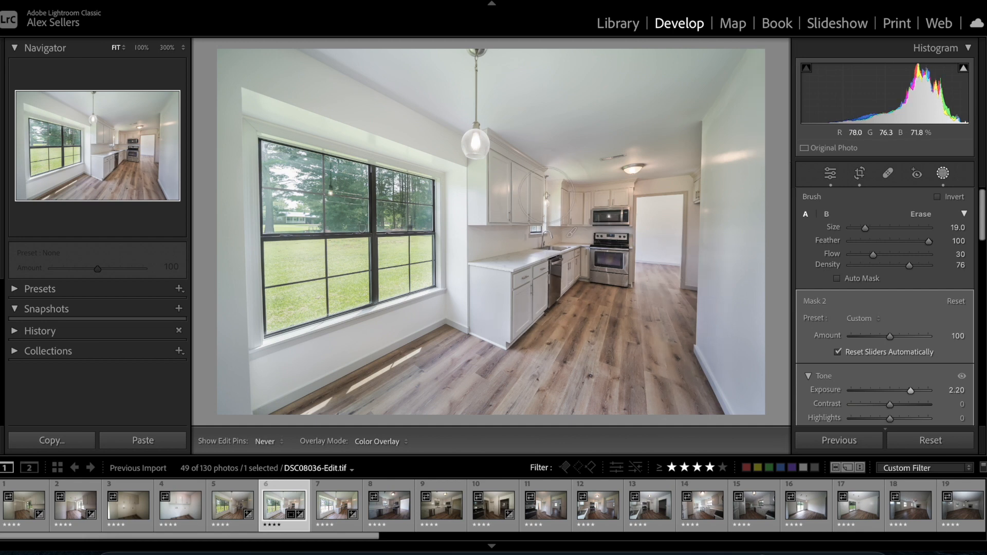
pyautogui.press('h')
pyautogui.press('h')
pyautogui.press('h')
pyautogui.press('h')
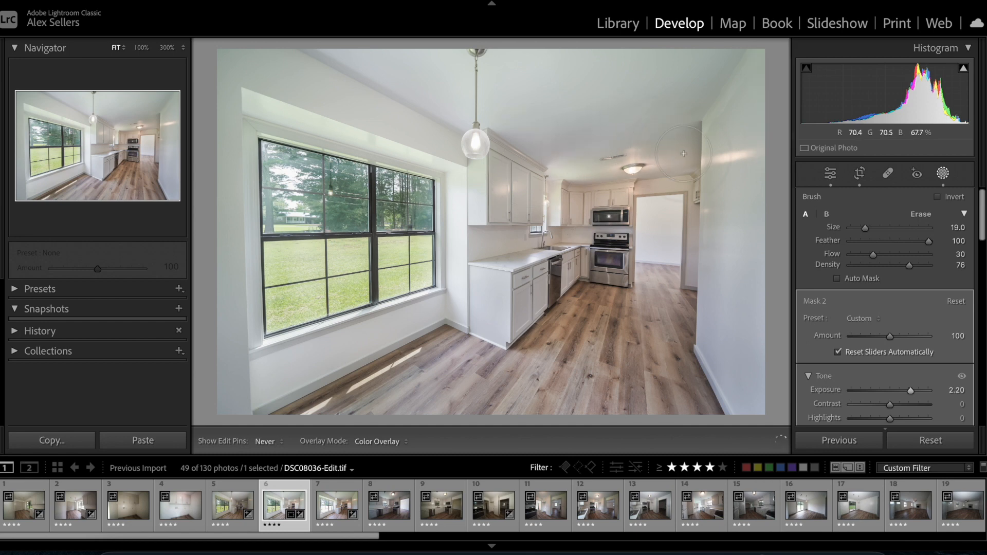
pyautogui.press('h')
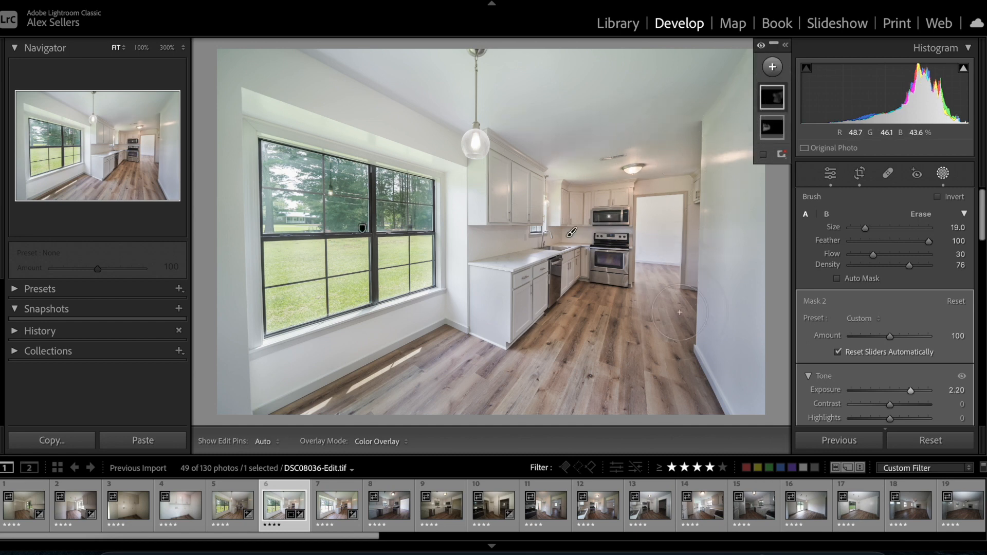
pyautogui.press('h')
pyautogui.press('h')
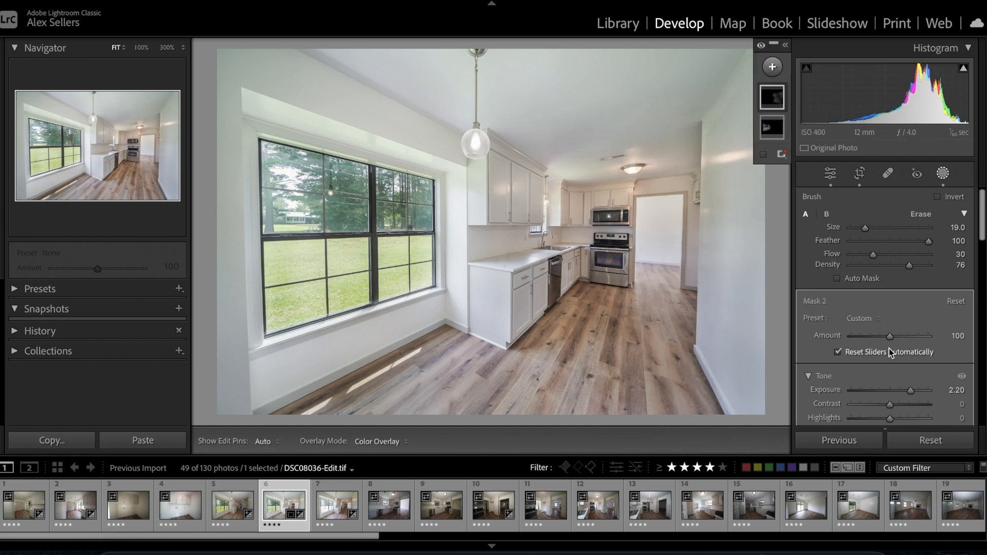
# Step: Set the kitchen mask's Saturation to −45 and close masking
pyautogui.scroll(-5, 889, 348)
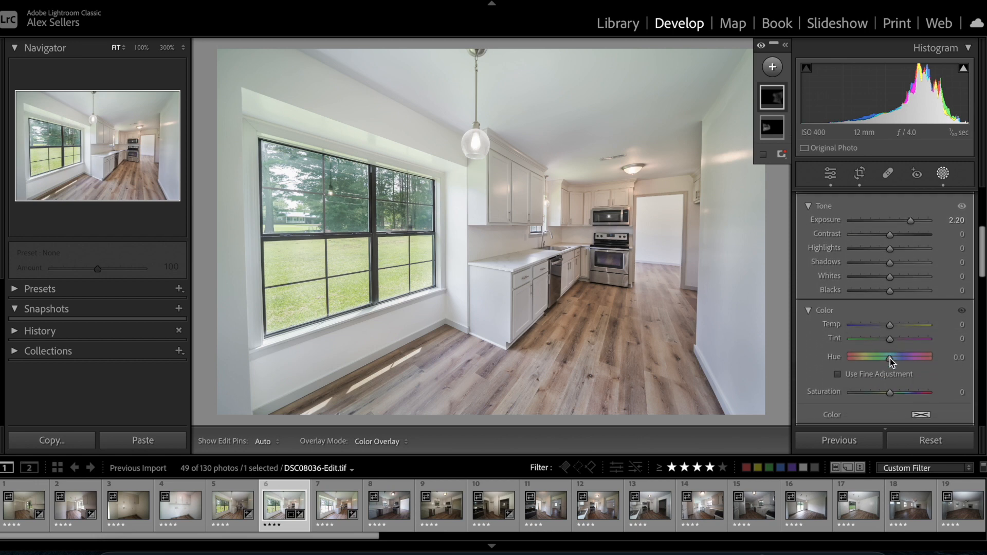
pyautogui.moveTo(888, 397)
pyautogui.mouseDown()
pyautogui.moveTo(870, 405)
pyautogui.moveTo(838, 394)
pyautogui.moveTo(873, 394)
pyautogui.mouseUp()
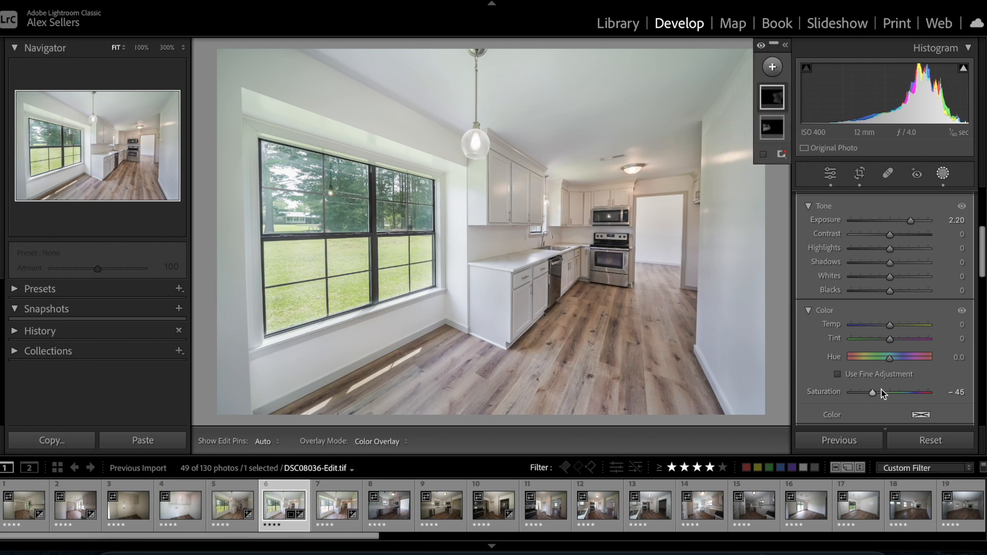
pyautogui.click(940, 176)
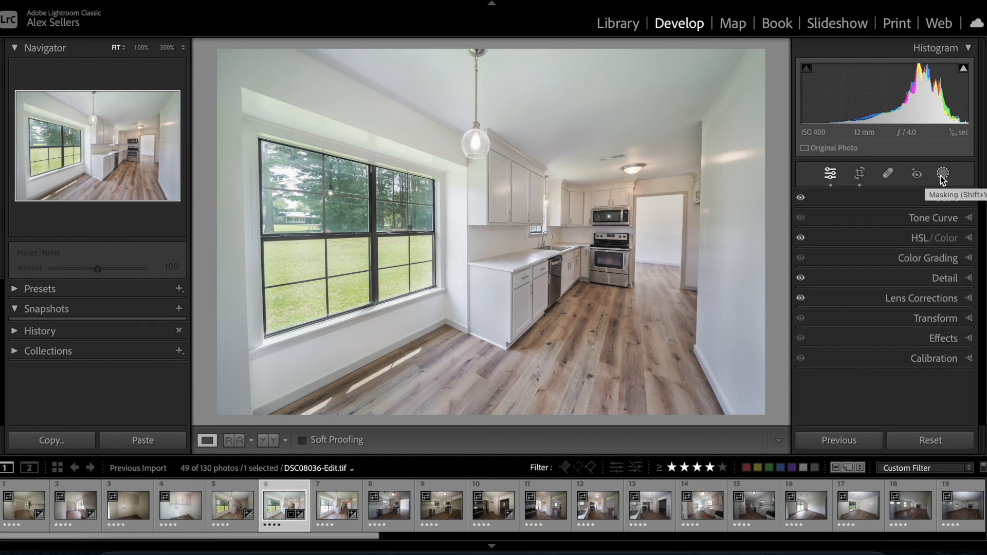
# Step: Compare the edited kitchen photo with its before view
pyautogui.press('\\')
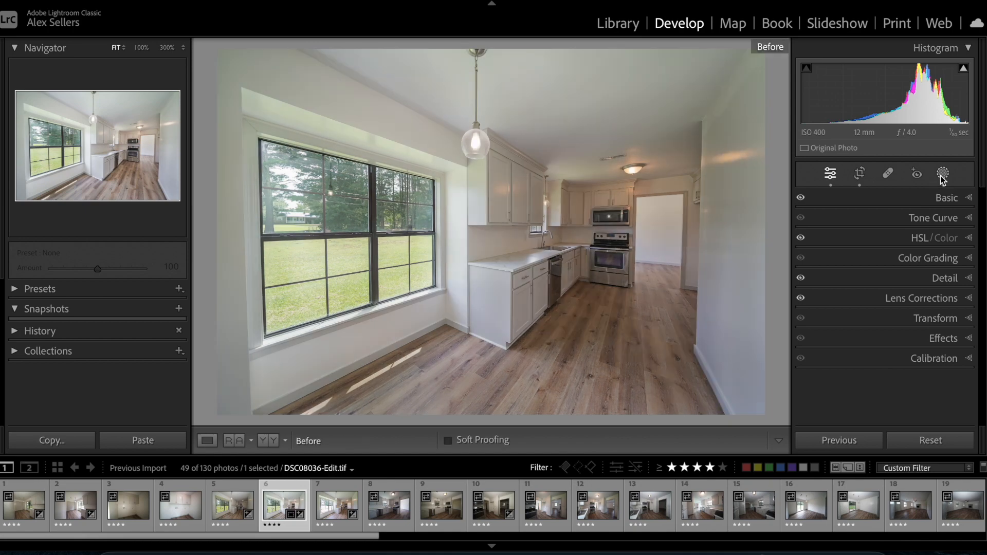
pyautogui.press('\\')
pyautogui.press('\\')
pyautogui.press('\\')
# Step: Compare the finished DSC08036-Edit.tif with the neighbouring darker and brighter original exposures of the kitchen, ending on the edited photo
pyautogui.click(227, 512)
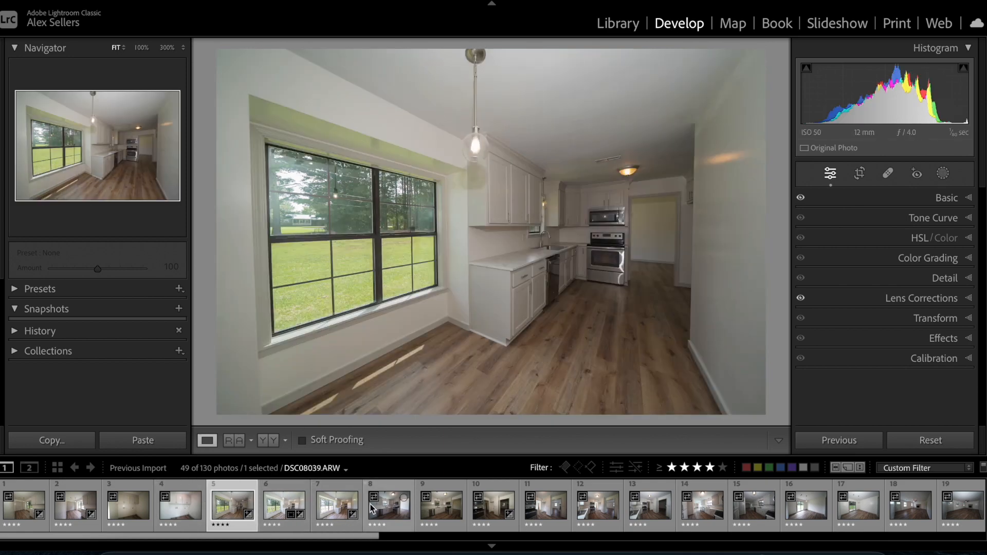
pyautogui.click(382, 514)
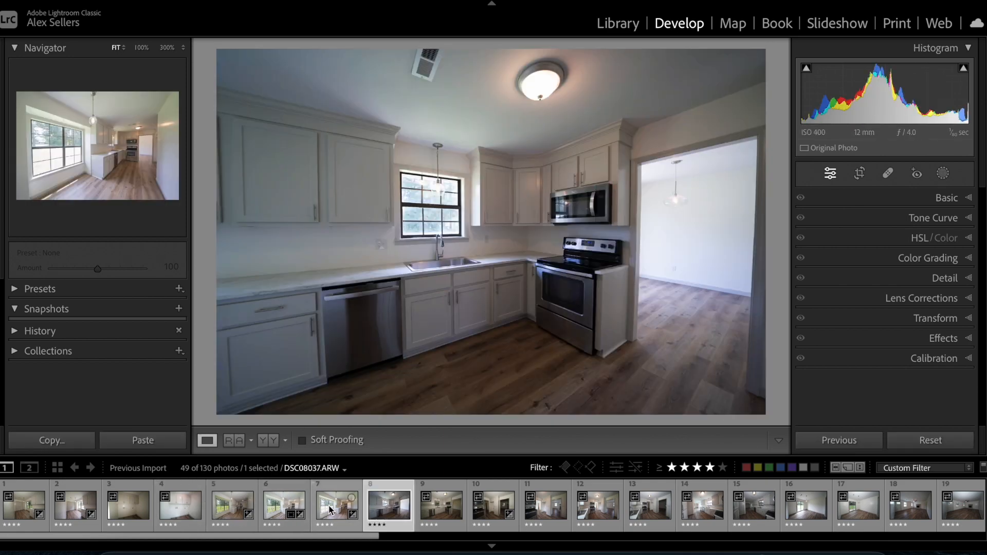
pyautogui.click(336, 510)
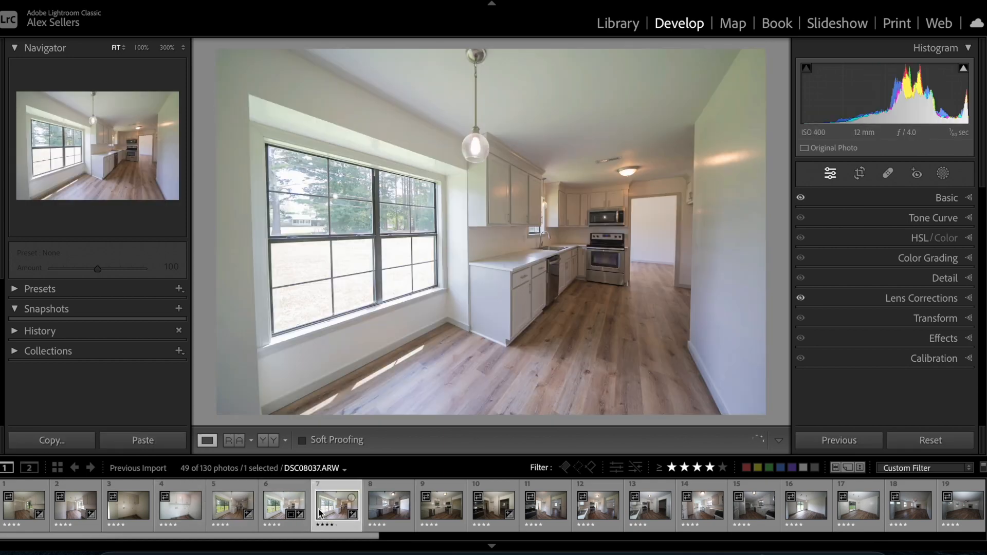
pyautogui.click(276, 513)
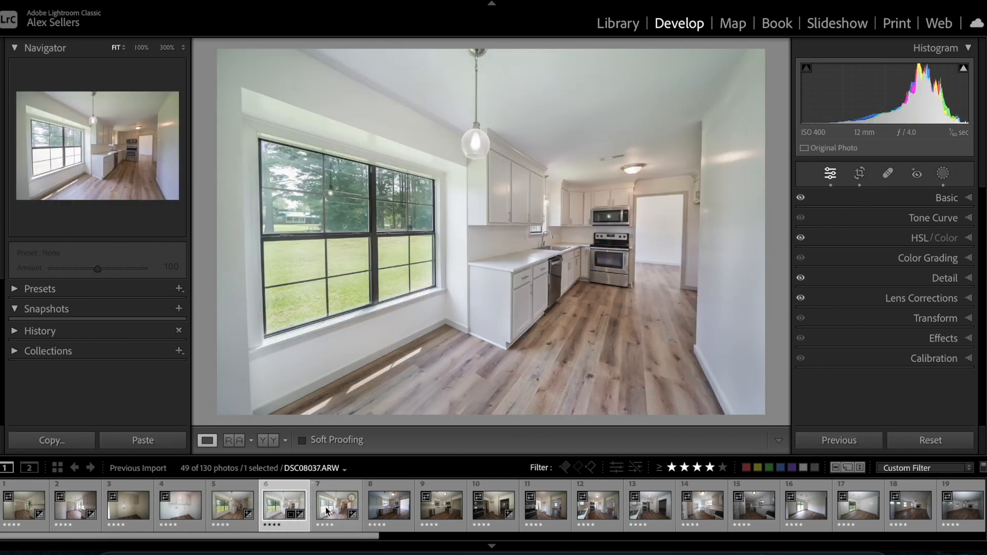
pyautogui.click(328, 511)
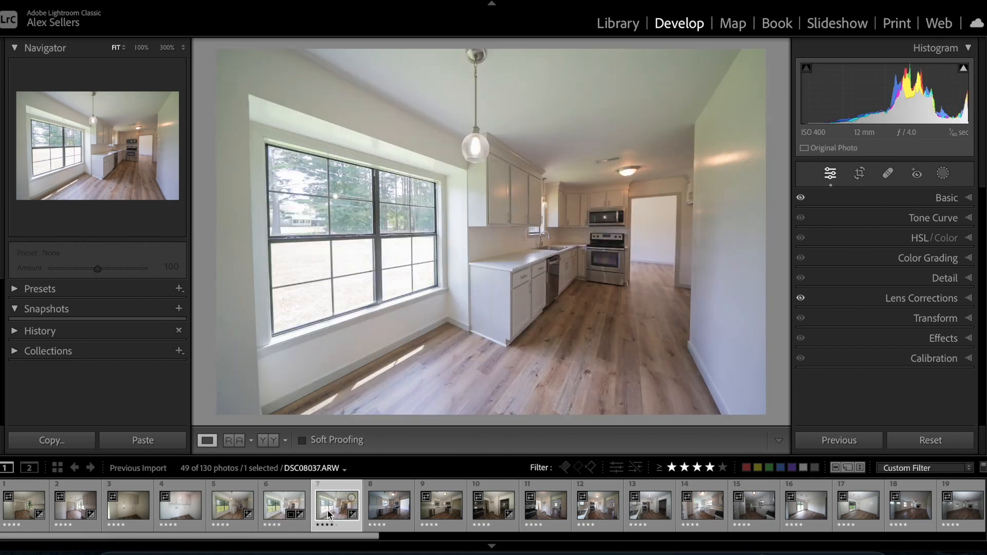
pyautogui.click(278, 514)
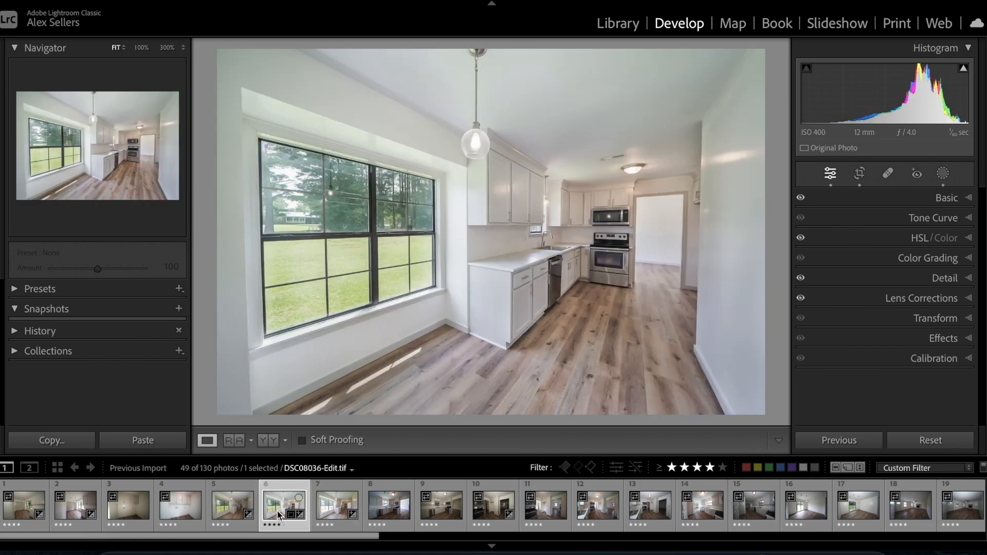